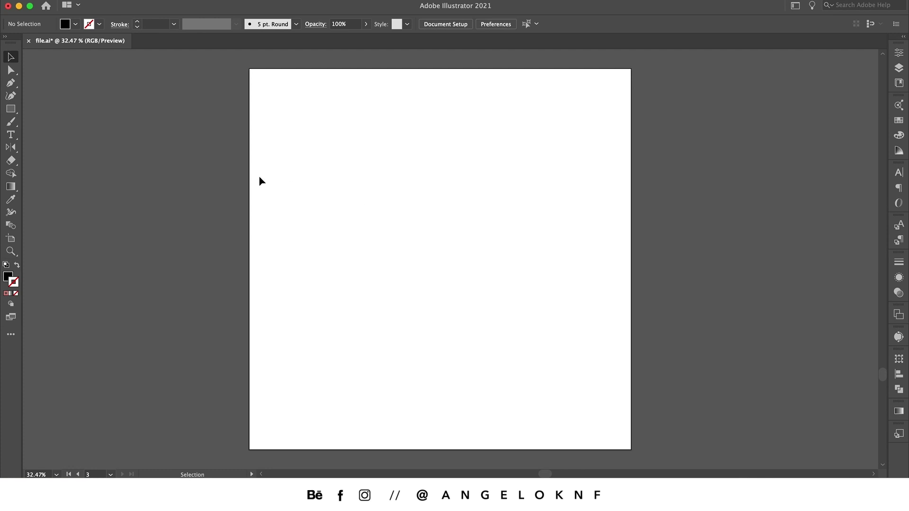
Step: Type a capital F, move it to the artboard centre and convert it to outlines
{"action": "left_click", "coordinate": [11, 136]}
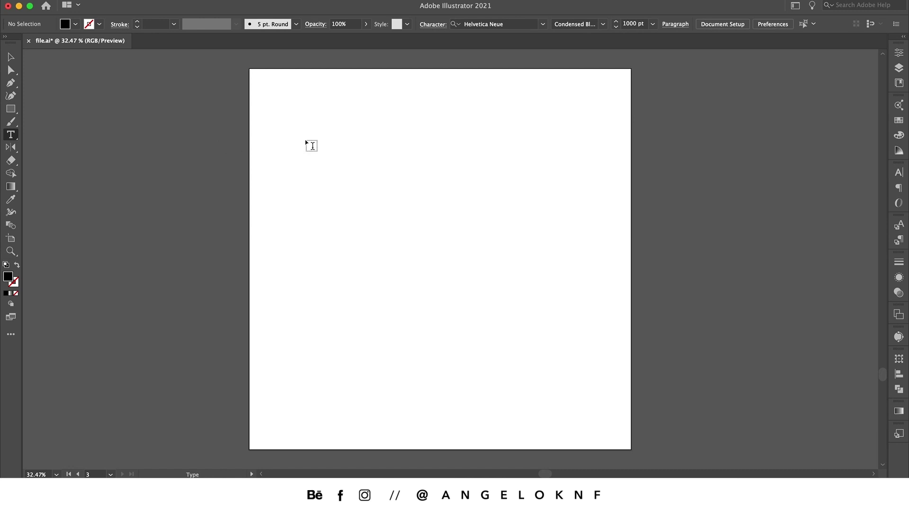
{"action": "left_click", "coordinate": [411, 215]}
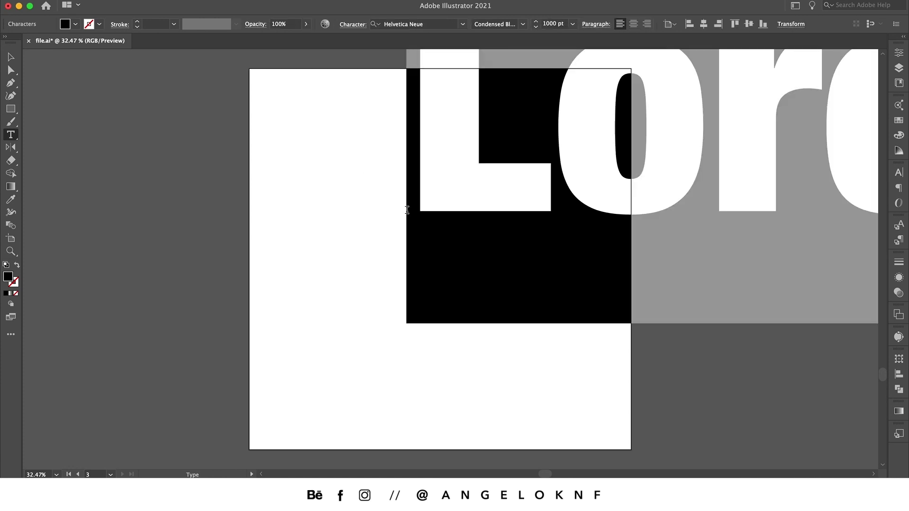
{"action": "key", "text": "BackSpace"}
{"action": "type", "text": "F"}
{"action": "key", "text": "Escape"}
{"action": "left_click_drag", "start_coordinate": [476, 145], "coordinate": [434, 304]}
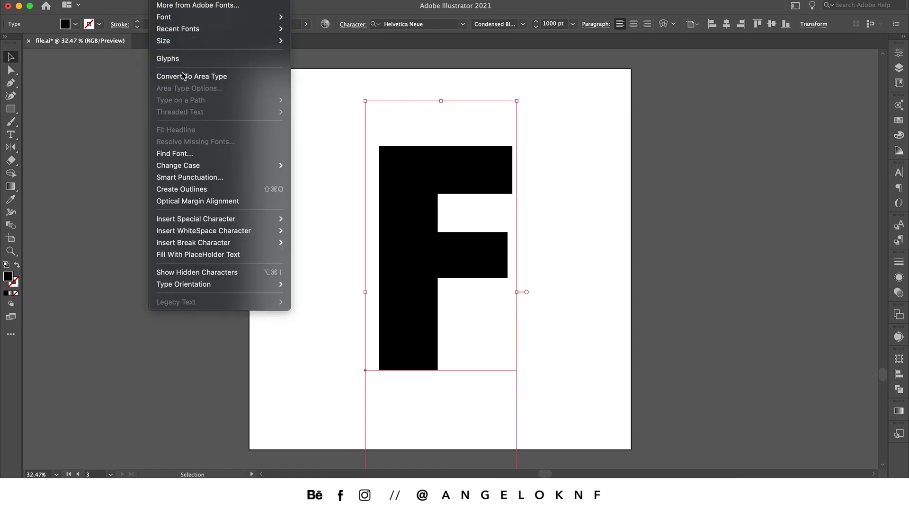
{"action": "left_click", "coordinate": [189, 190]}
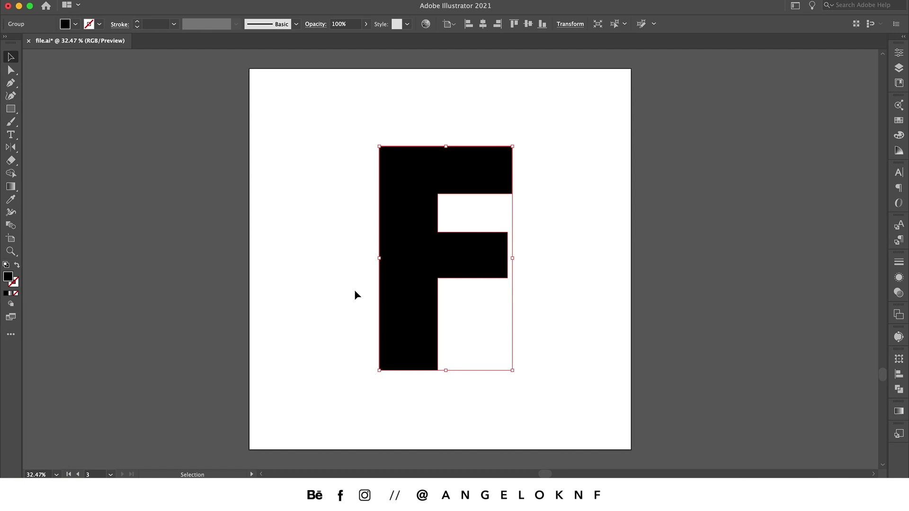
Step: Alt-drag a spare copy of the outlined F to the left of the artboard
{"action": "left_click", "coordinate": [408, 264]}
{"action": "left_click_drag", "start_coordinate": [408, 264], "coordinate": [84, 265]}
{"action": "left_click", "coordinate": [467, 199]}
{"action": "scroll", "coordinate": [467, 199], "scroll_direction": "up", "scroll_amount": 1}
{"action": "scroll", "coordinate": [467, 199], "scroll_direction": "up", "scroll_amount": 4}
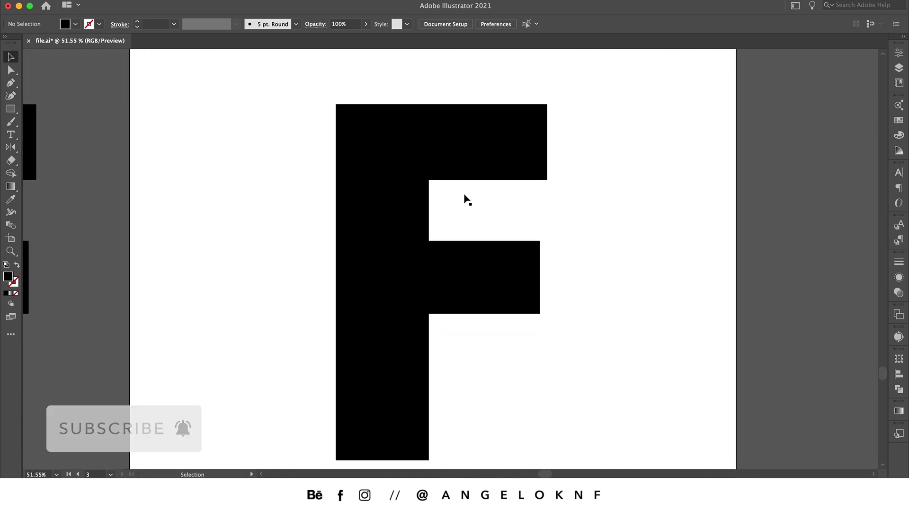
{"action": "scroll", "coordinate": [467, 199], "scroll_direction": "down", "scroll_amount": 1}
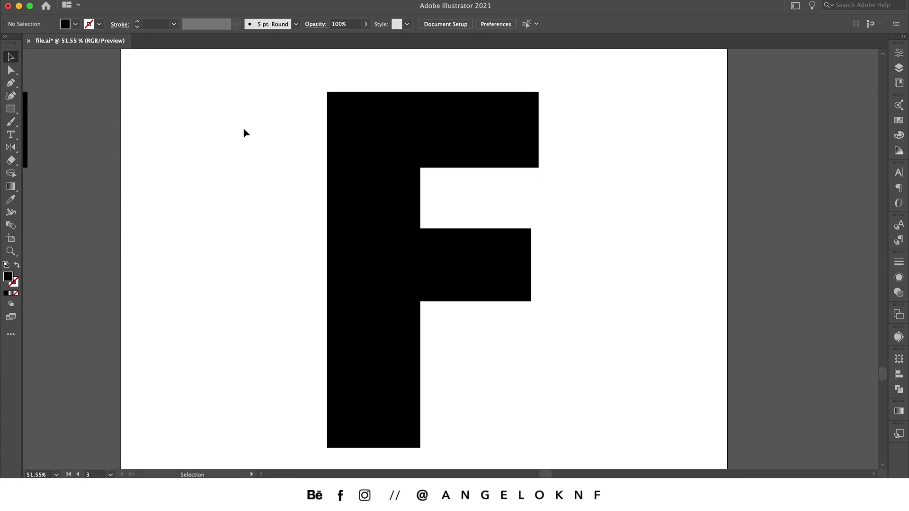
Step: Draw a closed triangle with the Pen tool on the top arm's right tip
{"action": "left_click", "coordinate": [12, 84]}
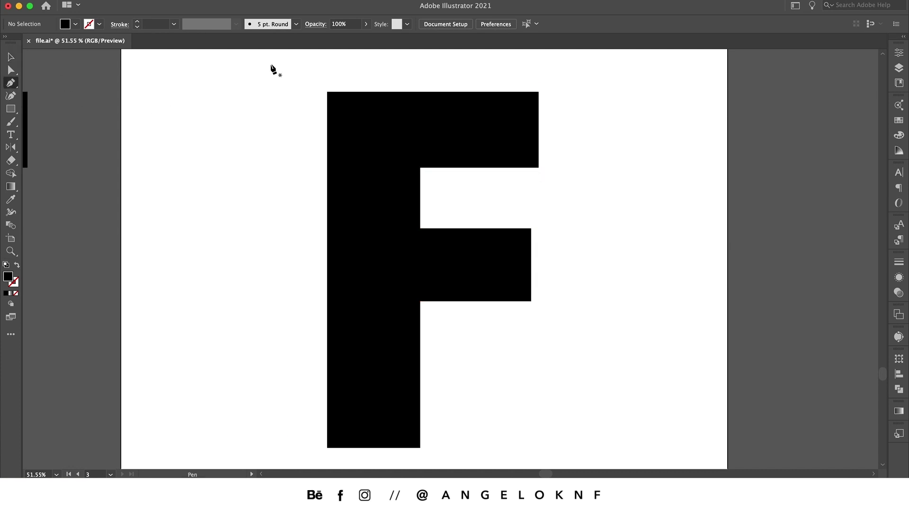
{"action": "left_click", "coordinate": [539, 93]}
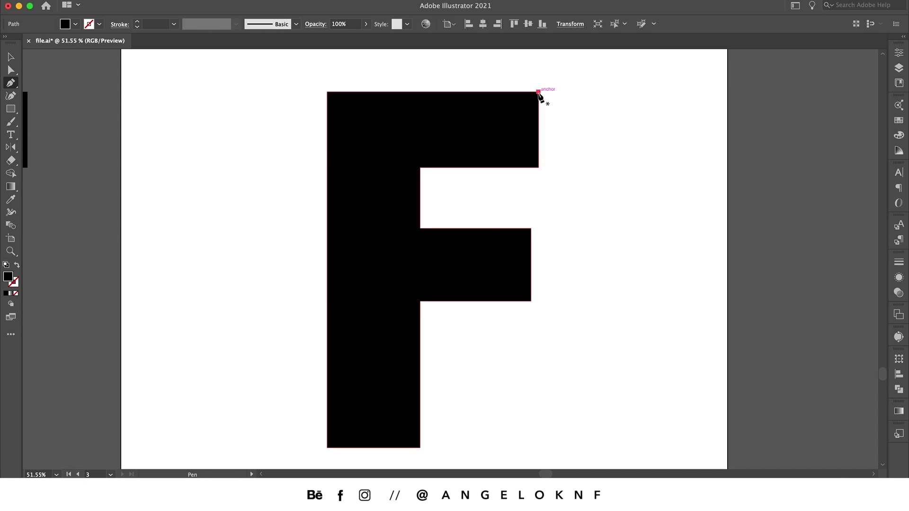
{"action": "left_click", "coordinate": [539, 168]}
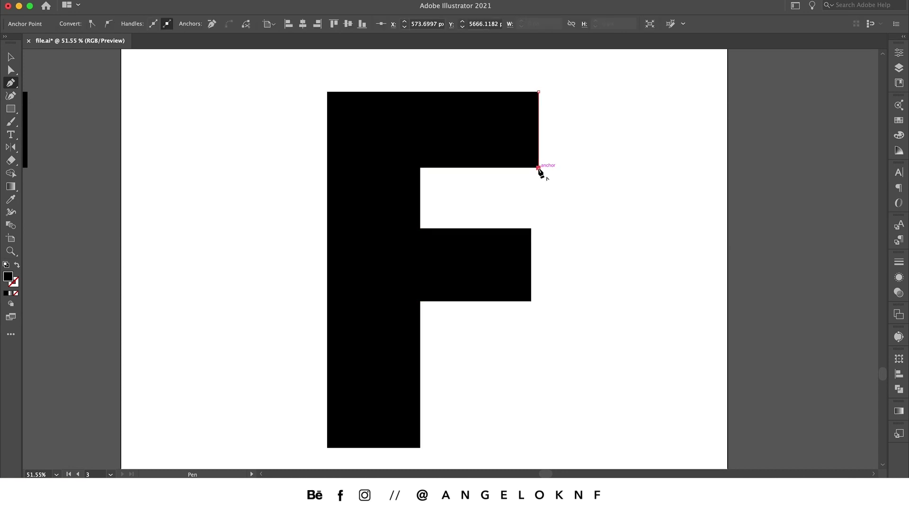
{"action": "key", "text": "shift"}
{"action": "left_click_drag", "start_coordinate": [539, 169], "coordinate": [501, 131]}
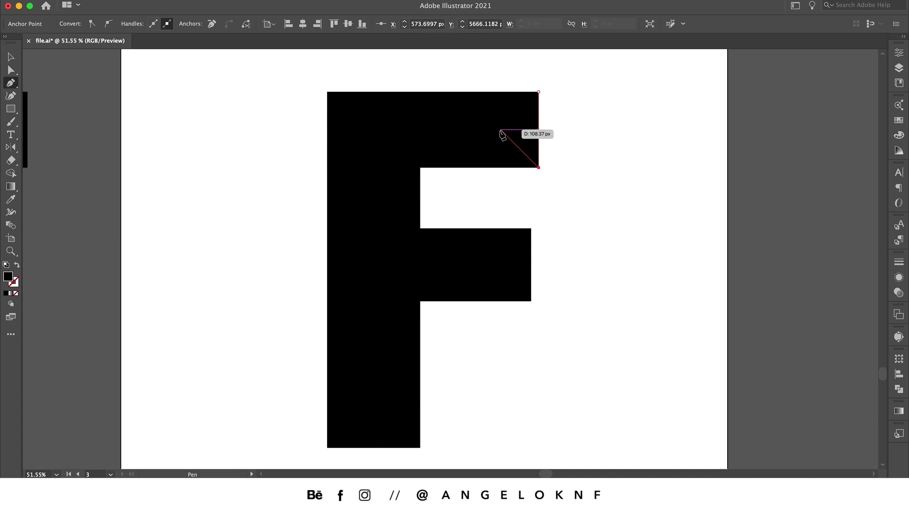
{"action": "left_click_drag", "start_coordinate": [501, 131], "coordinate": [540, 94]}
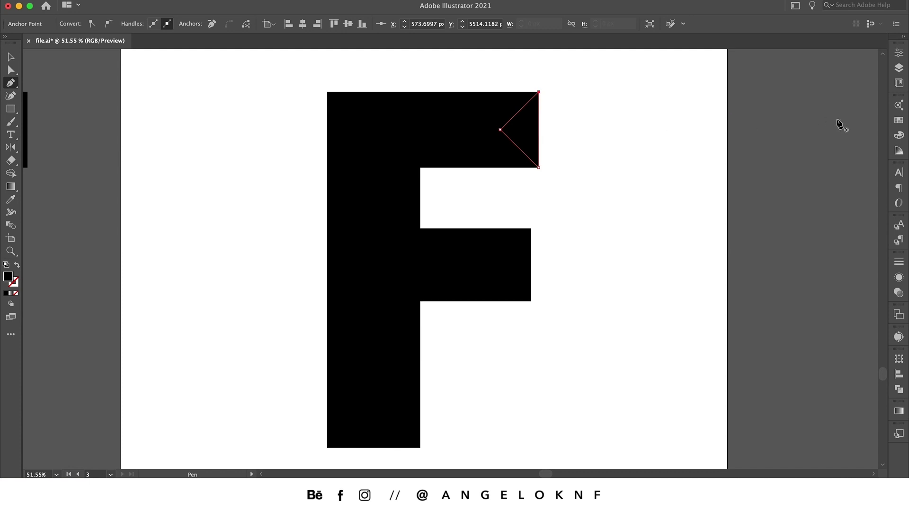
Step: Fill the top-arm triangle with the dark teal swatch after browsing Color Themes
{"action": "left_click", "coordinate": [903, 123]}
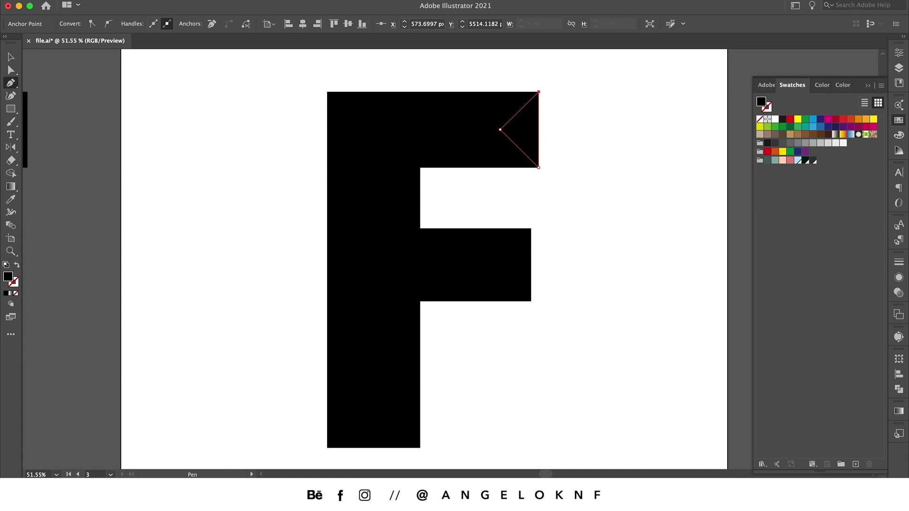
{"action": "left_click", "coordinate": [275, 1]}
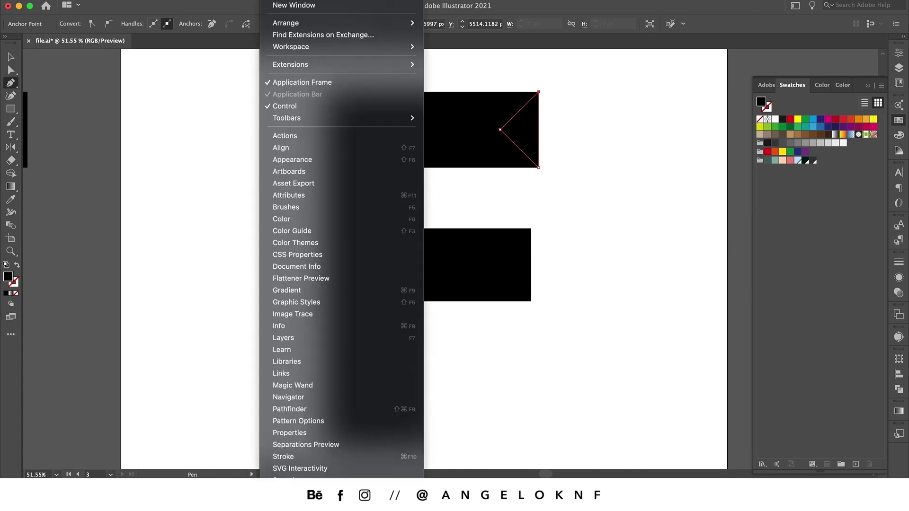
{"action": "left_click", "coordinate": [315, 249]}
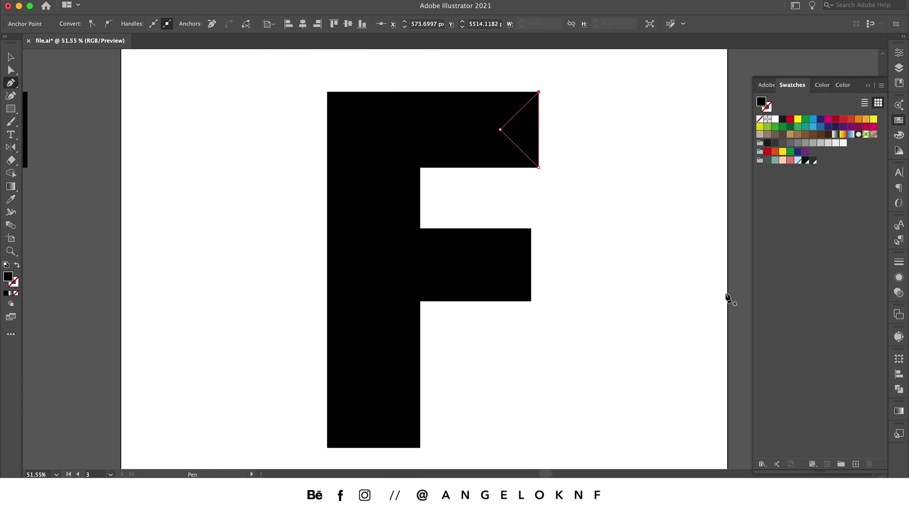
{"action": "left_click", "coordinate": [899, 105]}
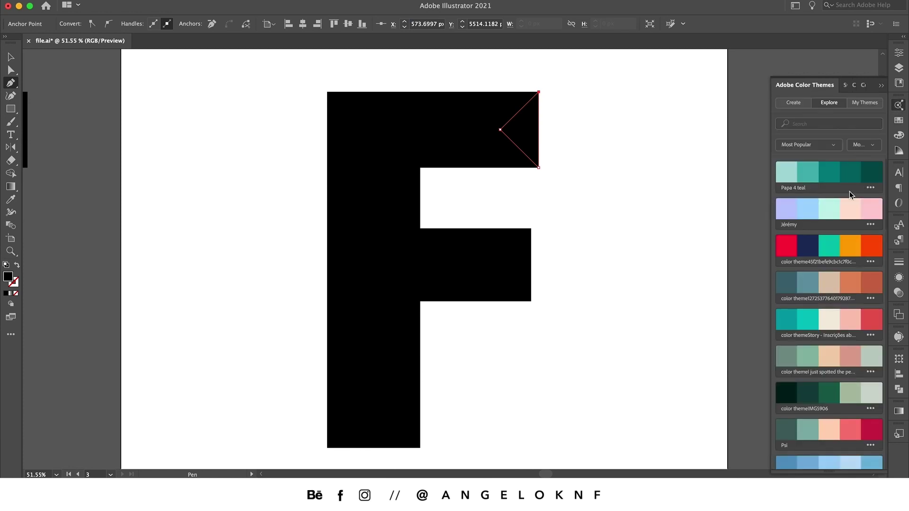
{"action": "scroll", "coordinate": [850, 191], "scroll_direction": "down", "scroll_amount": 3}
{"action": "scroll", "coordinate": [853, 189], "scroll_direction": "down", "scroll_amount": 2}
{"action": "scroll", "coordinate": [851, 195], "scroll_direction": "down", "scroll_amount": 5}
{"action": "left_click", "coordinate": [899, 124]}
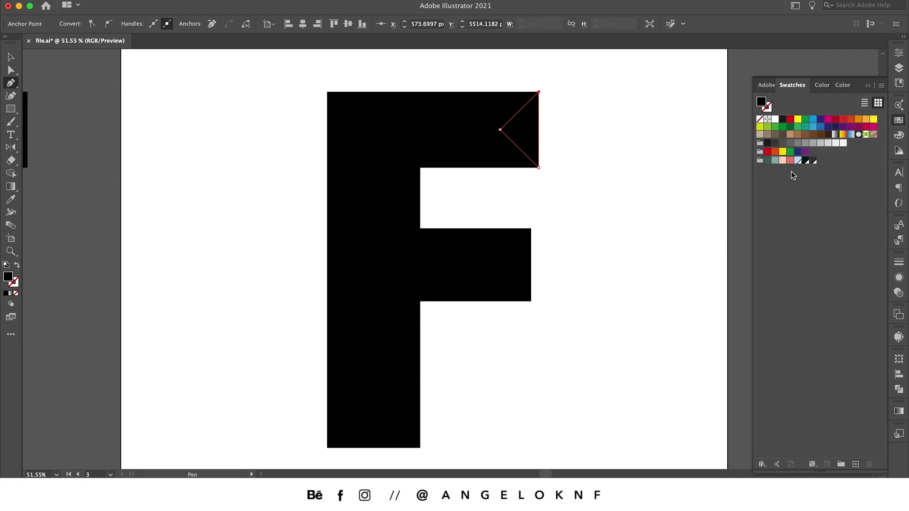
{"action": "left_click", "coordinate": [768, 161]}
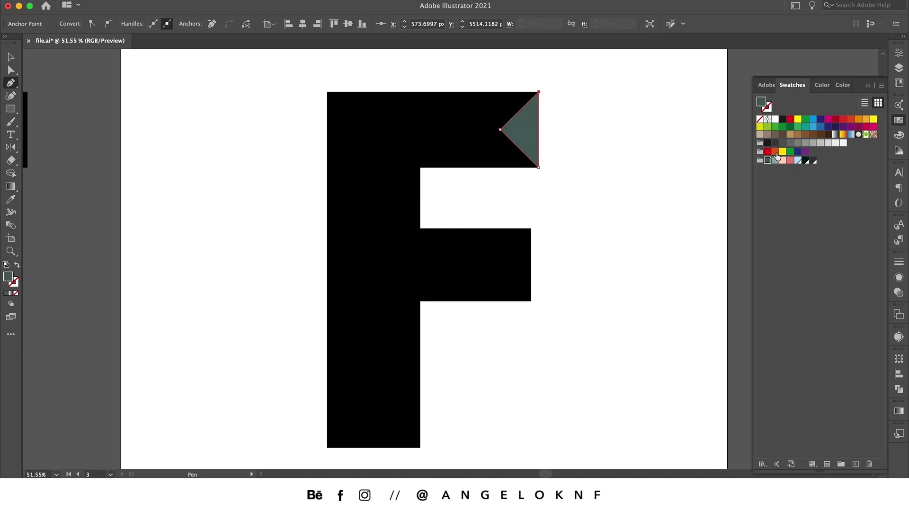
{"action": "left_click", "coordinate": [12, 57]}
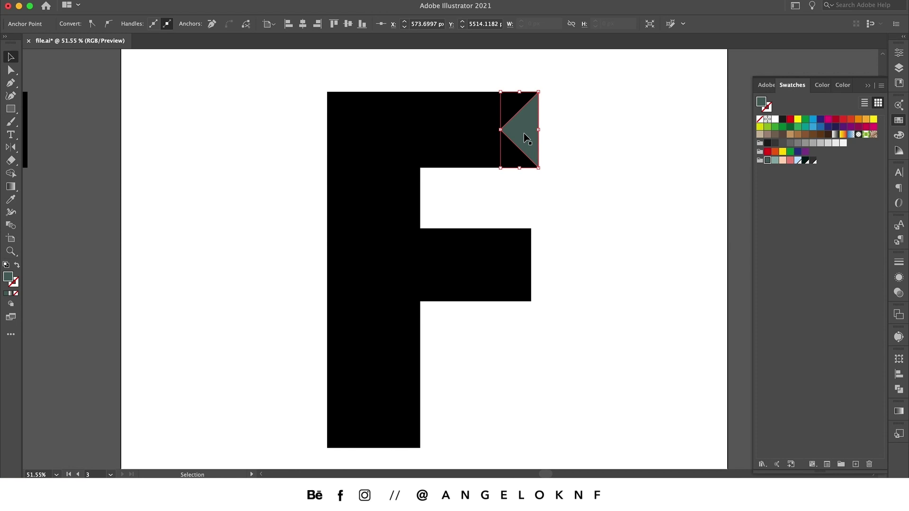
Step: Copy the teal triangle down and fit it to the middle arm's tip
{"action": "left_click_drag", "start_coordinate": [524, 132], "coordinate": [518, 255]}
{"action": "scroll", "coordinate": [518, 256], "scroll_direction": "up", "scroll_amount": 3}
{"action": "scroll", "coordinate": [520, 261], "scroll_direction": "right", "scroll_amount": 2}
{"action": "left_click_drag", "start_coordinate": [469, 375], "coordinate": [469, 375]}
Step: Copy the triangle again, rotate it upward and stretch it across the stem's bottom edge
{"action": "scroll", "coordinate": [467, 372], "scroll_direction": "down", "scroll_amount": 5}
{"action": "scroll", "coordinate": [467, 372], "scroll_direction": "left", "scroll_amount": 3}
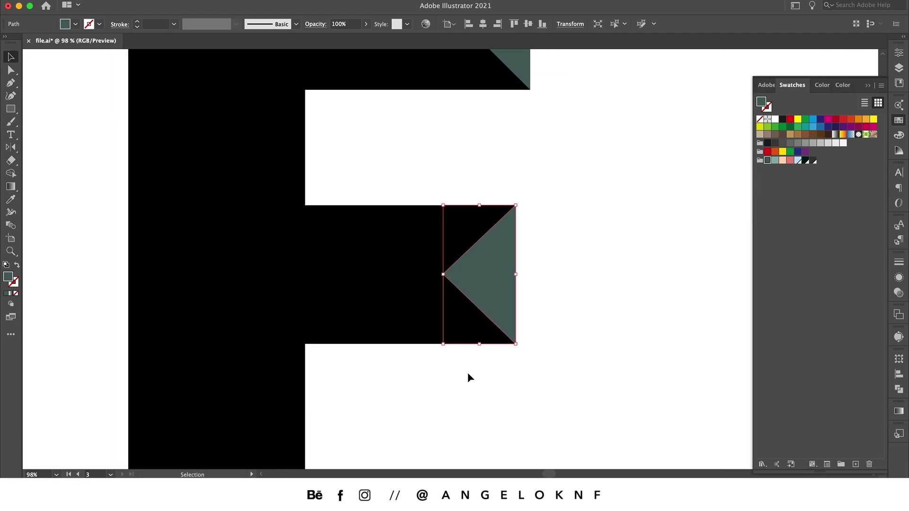
{"action": "scroll", "coordinate": [468, 373], "scroll_direction": "down", "scroll_amount": 1}
{"action": "scroll", "coordinate": [467, 372], "scroll_direction": "down", "scroll_amount": 2}
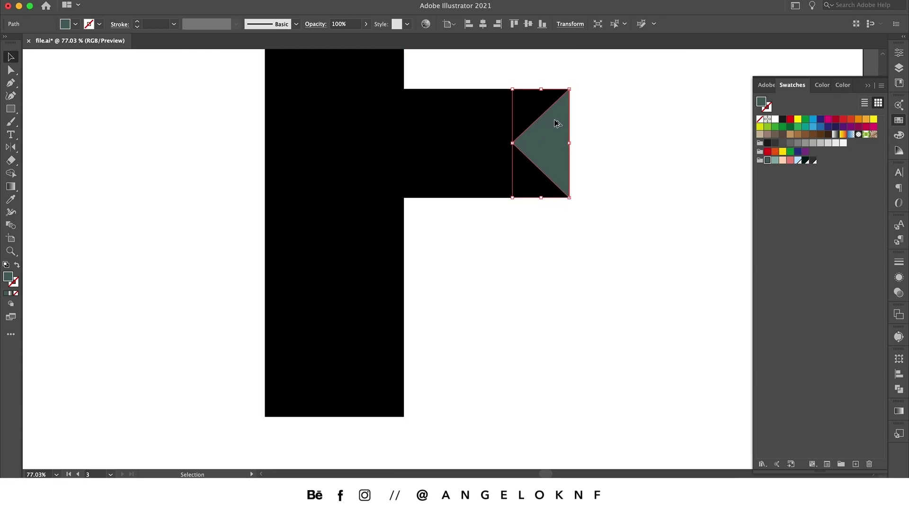
{"action": "left_click_drag", "start_coordinate": [554, 134], "coordinate": [474, 330]}
{"action": "left_click_drag", "start_coordinate": [501, 280], "coordinate": [519, 361]}
{"action": "left_click_drag", "start_coordinate": [458, 359], "coordinate": [350, 408]}
{"action": "left_click_drag", "start_coordinate": [297, 388], "coordinate": [265, 388]}
{"action": "left_click_drag", "start_coordinate": [406, 389], "coordinate": [404, 389]}
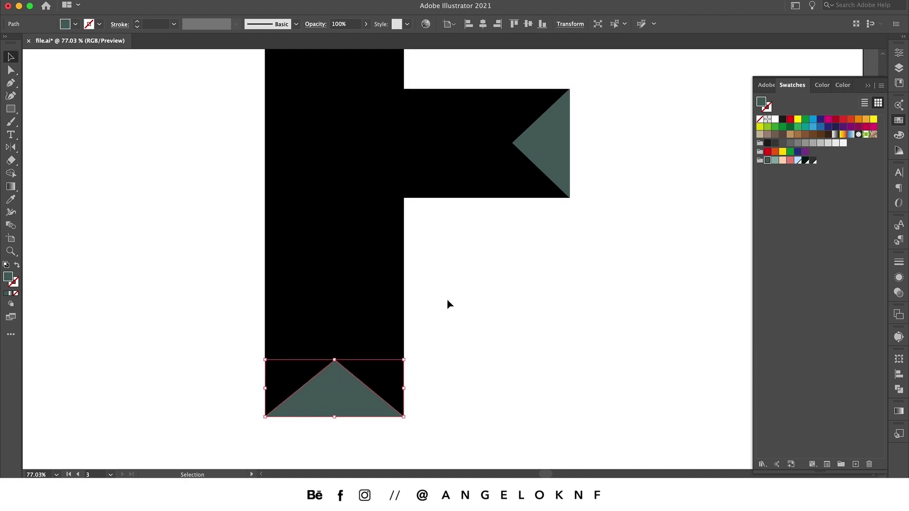
Step: Draw an open pen path from the middle triangle's inner point toward the stem
{"action": "left_click", "coordinate": [10, 84]}
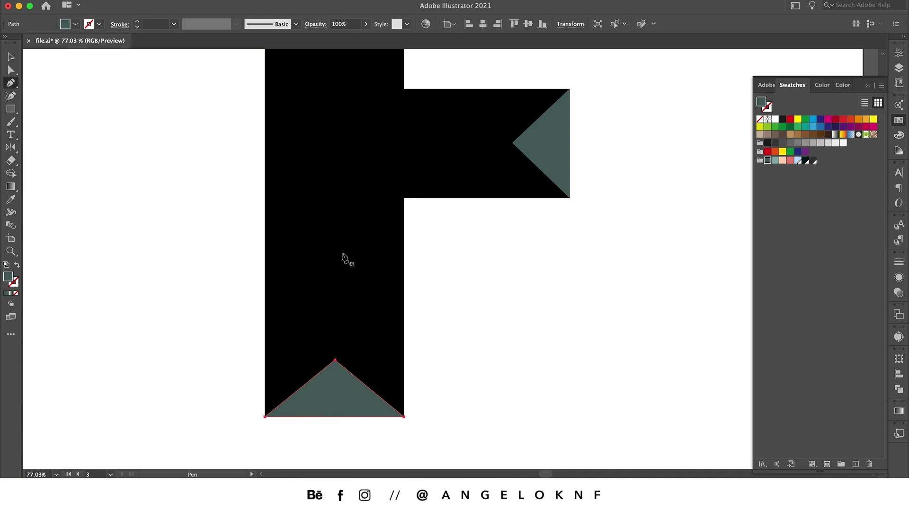
{"action": "left_click_drag", "start_coordinate": [513, 144], "coordinate": [337, 146]}
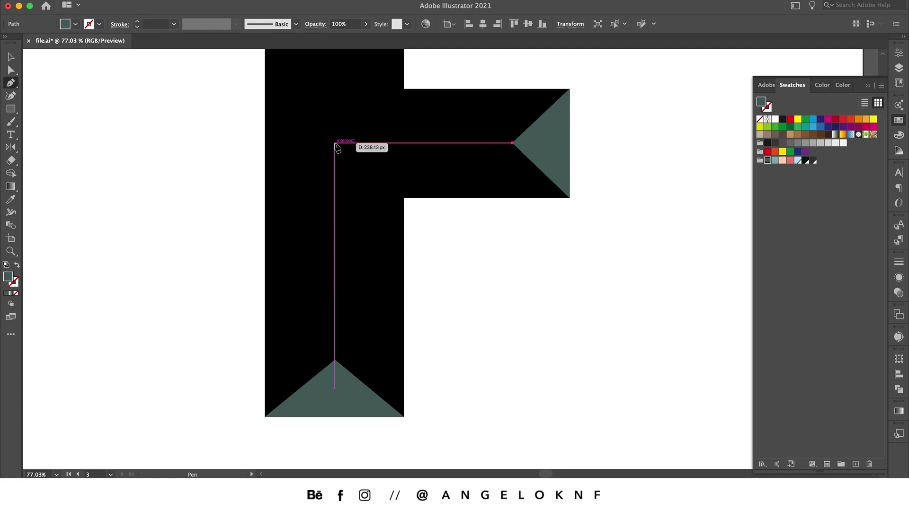
{"action": "left_click", "coordinate": [335, 143]}
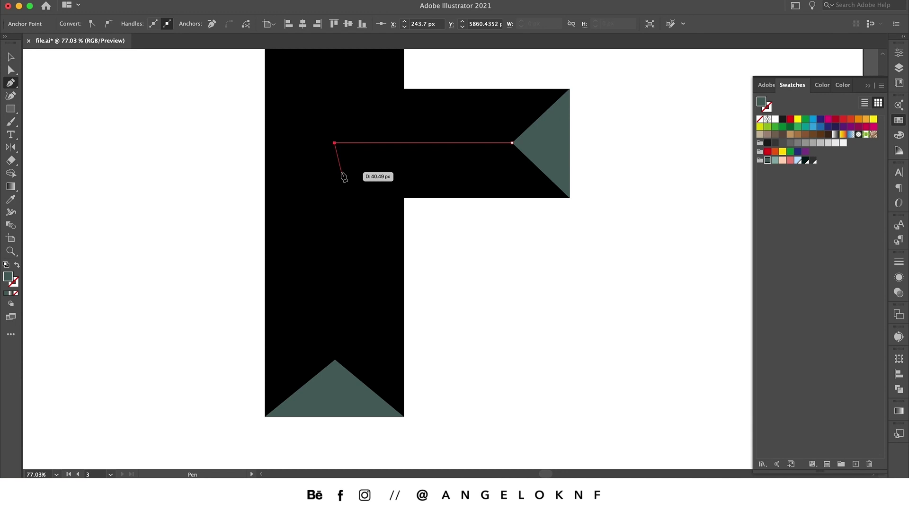
{"action": "key", "text": "super"}
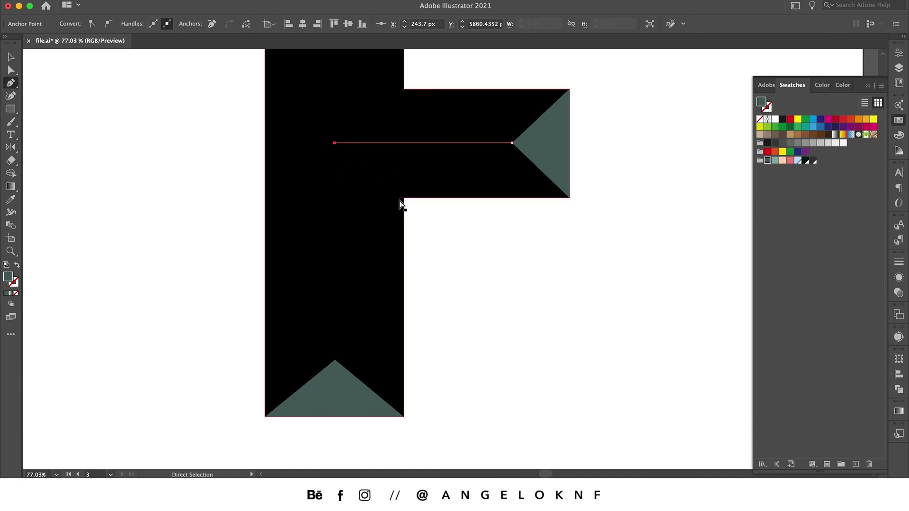
{"action": "left_click", "coordinate": [427, 220], "text": "super"}
Step: Draw a guide path from the bottom triangle's apex up the stem to the top triangle
{"action": "scroll", "coordinate": [447, 330], "scroll_direction": "down", "scroll_amount": 2}
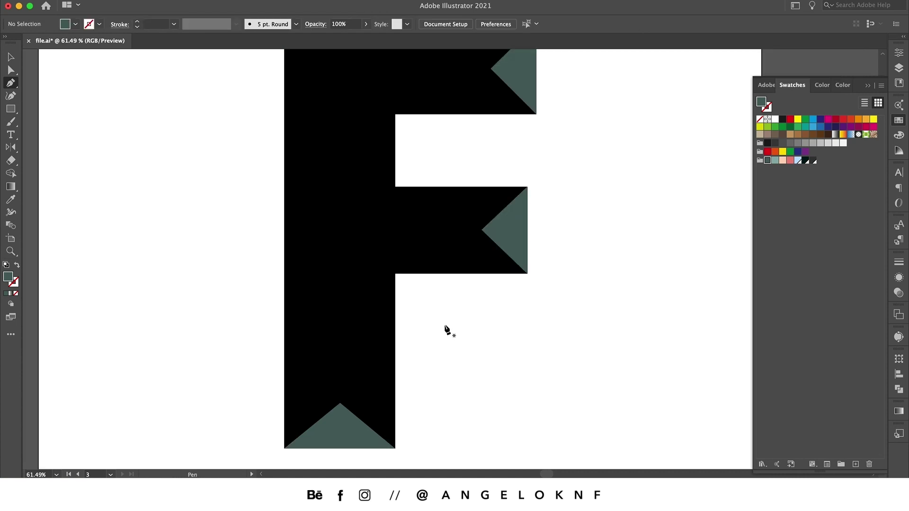
{"action": "left_click", "coordinate": [340, 404]}
{"action": "scroll", "coordinate": [326, 283], "scroll_direction": "up", "scroll_amount": 3}
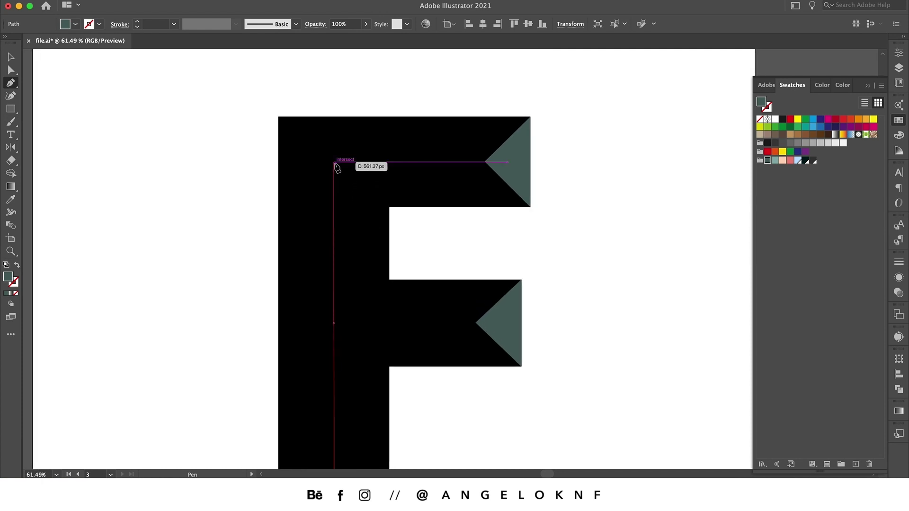
{"action": "left_click", "coordinate": [334, 163]}
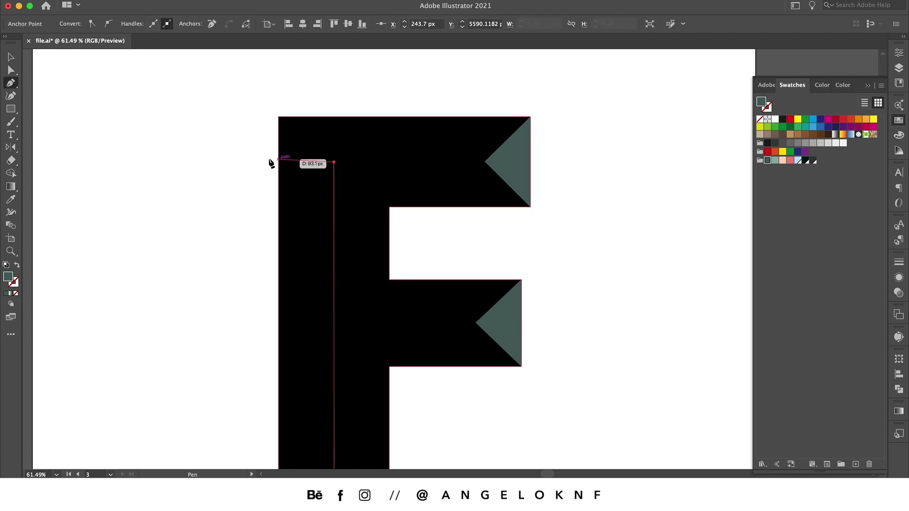
{"action": "left_click", "coordinate": [242, 157], "text": "super"}
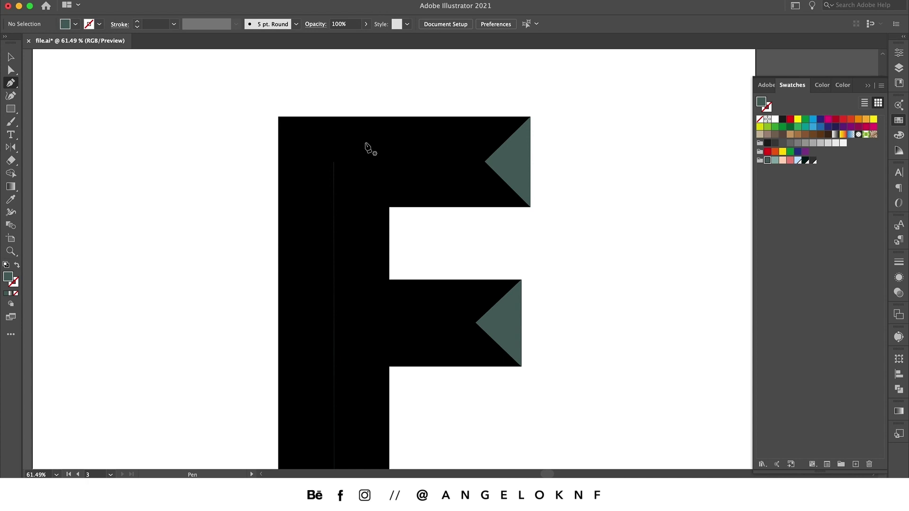
{"action": "left_click", "coordinate": [334, 163]}
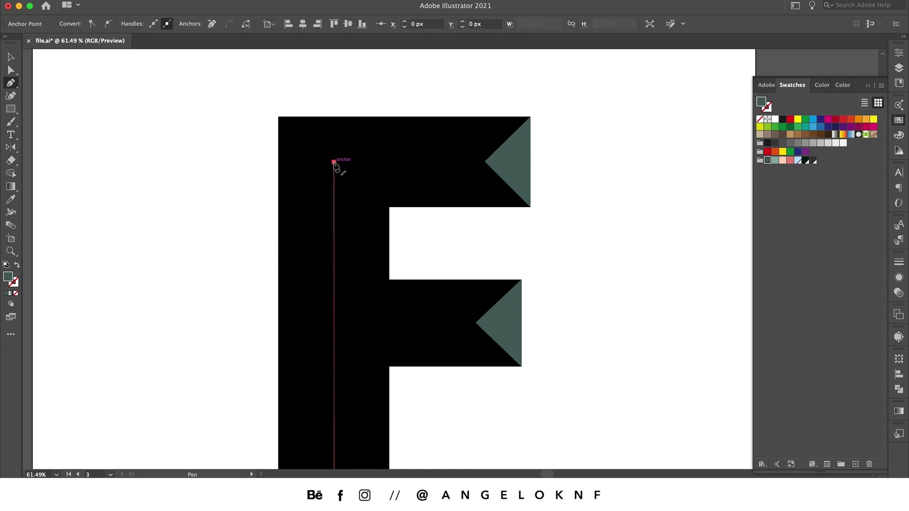
{"action": "left_click", "coordinate": [485, 162]}
Step: Swap fill and stroke on the diagonal and middle-arm guide shapes to make thin outlines
{"action": "key", "text": "v"}
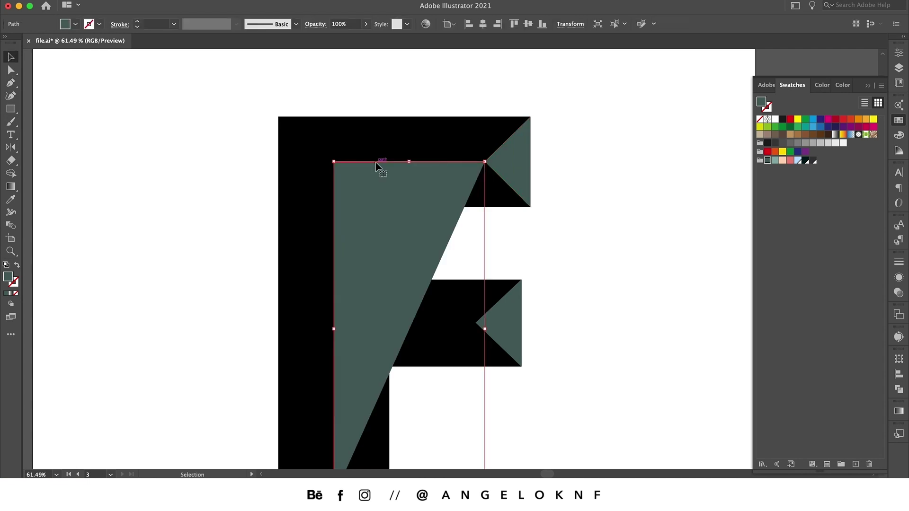
{"action": "left_click", "coordinate": [18, 266]}
{"action": "left_click", "coordinate": [469, 222]}
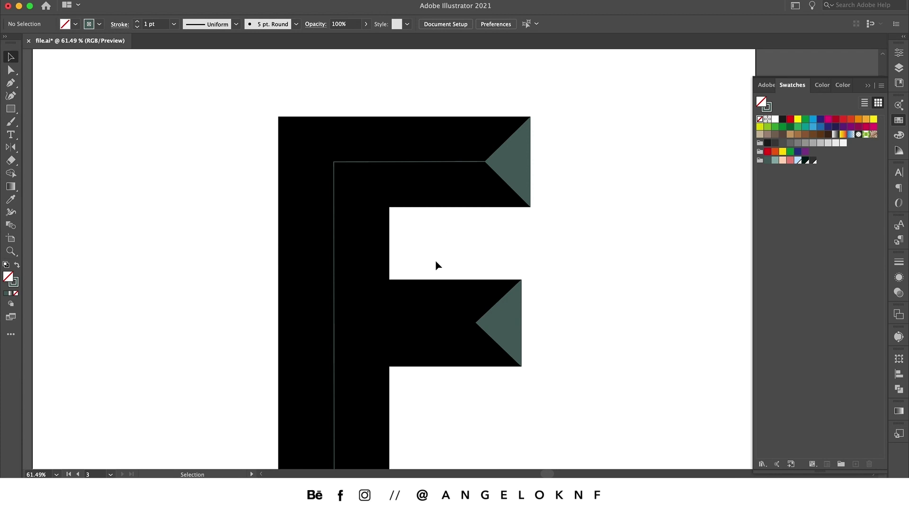
{"action": "left_click", "coordinate": [442, 324]}
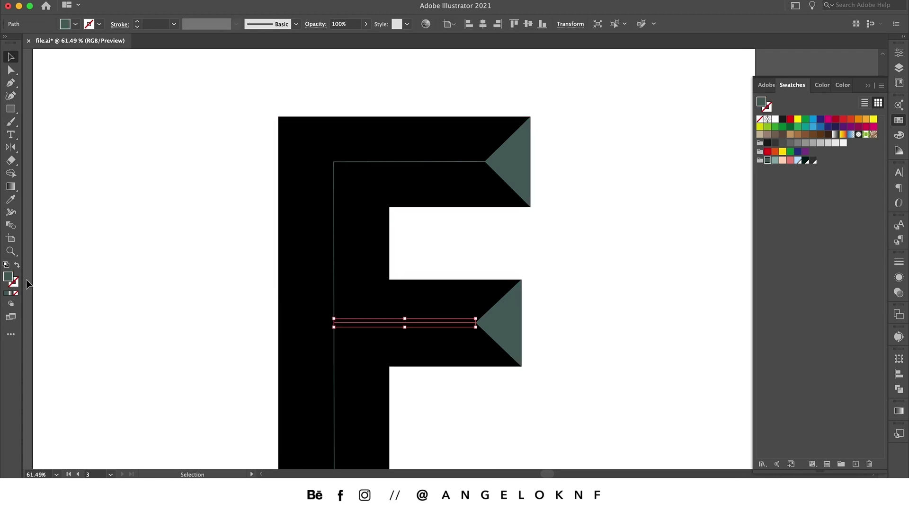
{"action": "left_click", "coordinate": [17, 266]}
Step: Draw a chevron line from the middle arm's inner corners to the stem guide
{"action": "key", "text": "super+shift+a"}
{"action": "scroll", "coordinate": [359, 331], "scroll_direction": "down", "scroll_amount": 2}
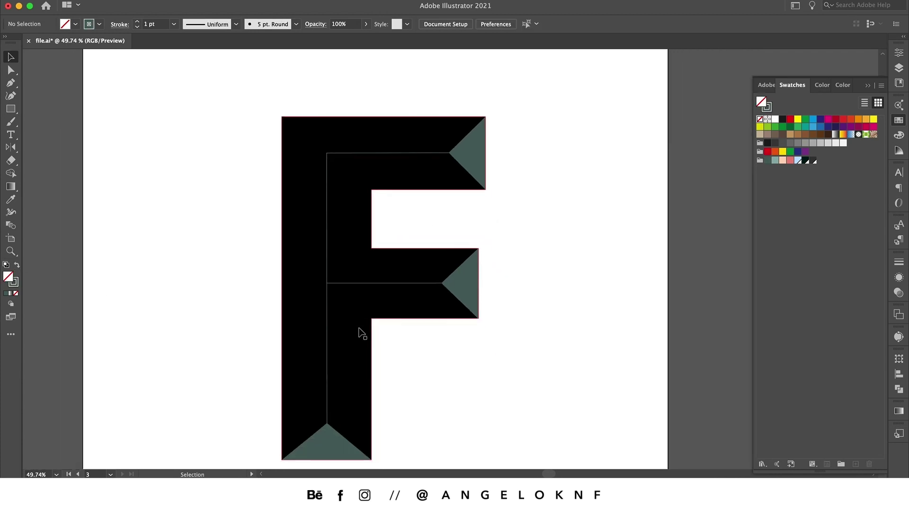
{"action": "scroll", "coordinate": [360, 331], "scroll_direction": "down", "scroll_amount": 2}
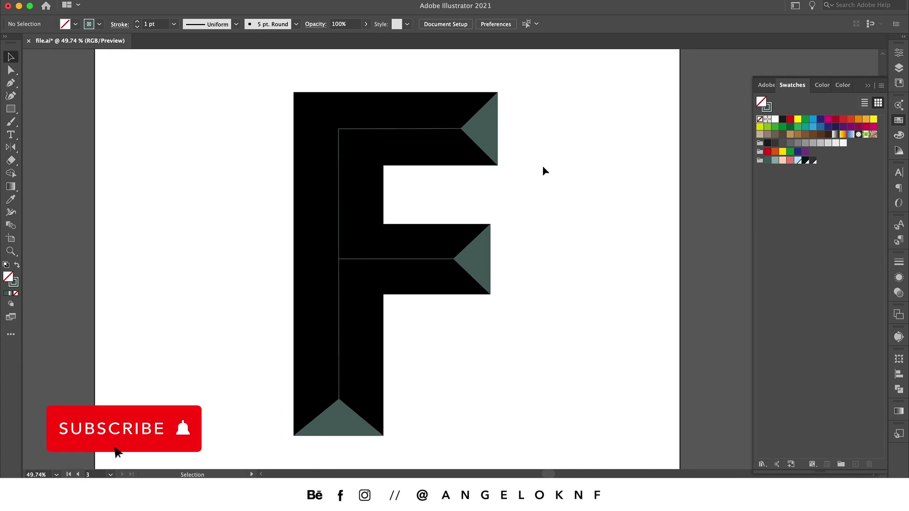
{"action": "key", "text": "p"}
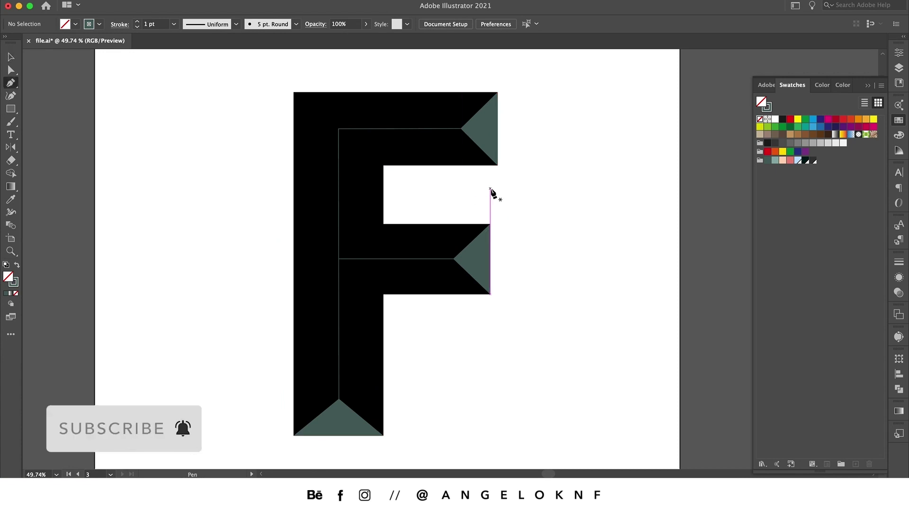
{"action": "left_click", "coordinate": [384, 224]}
{"action": "left_click", "coordinate": [339, 259]}
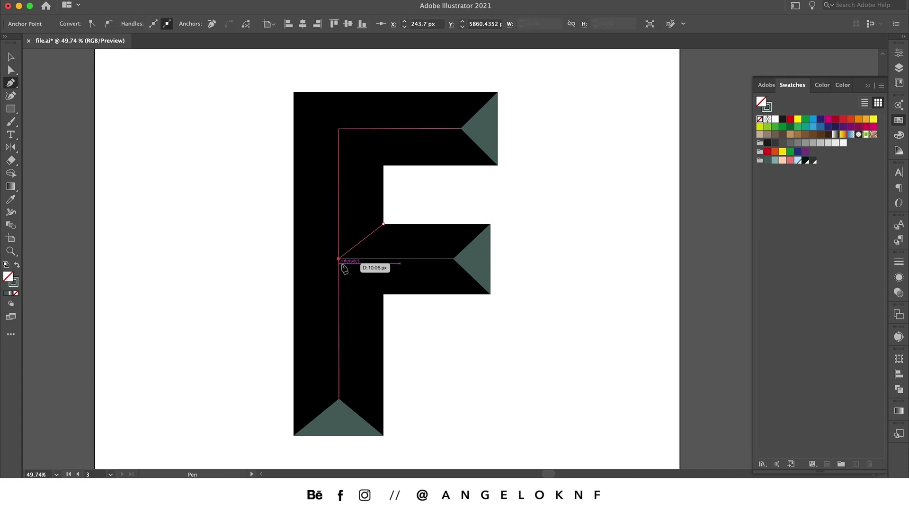
{"action": "left_click", "coordinate": [384, 294]}
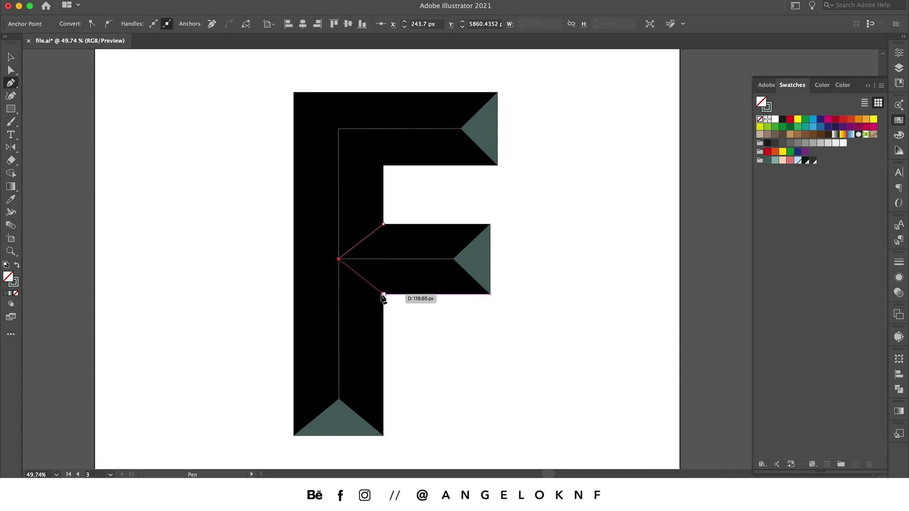
{"action": "key", "text": "Escape"}
Step: Draw a diagonal line from the upper inner corner through the stem guide to the top-left corner
{"action": "left_click", "coordinate": [384, 165]}
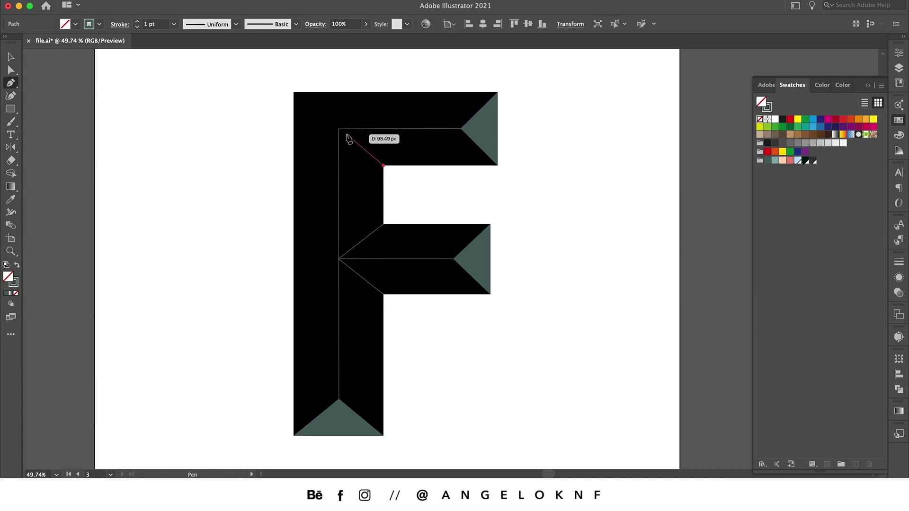
{"action": "left_click", "coordinate": [338, 129]}
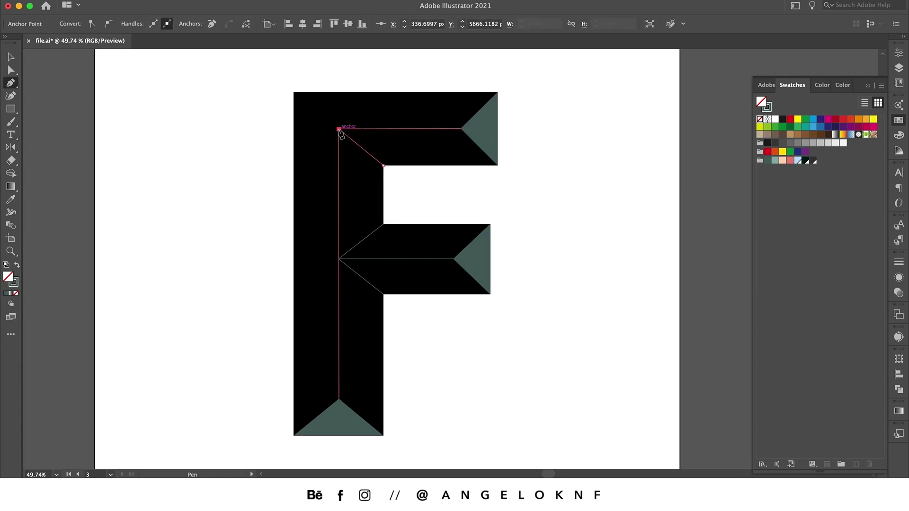
{"action": "left_click", "coordinate": [295, 92]}
{"action": "key", "text": "Escape"}
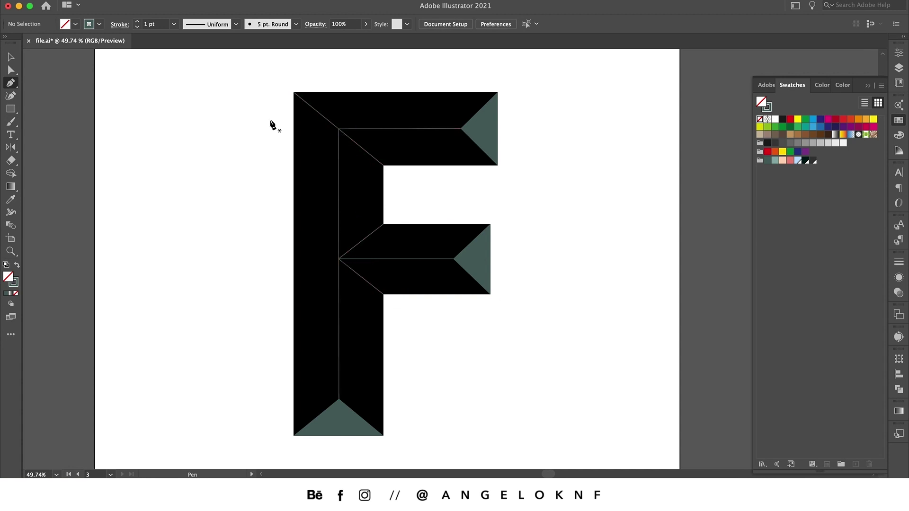
Step: Marquee-select the whole F with its guides and split it with Pathfinder Divide
{"action": "key", "text": "v"}
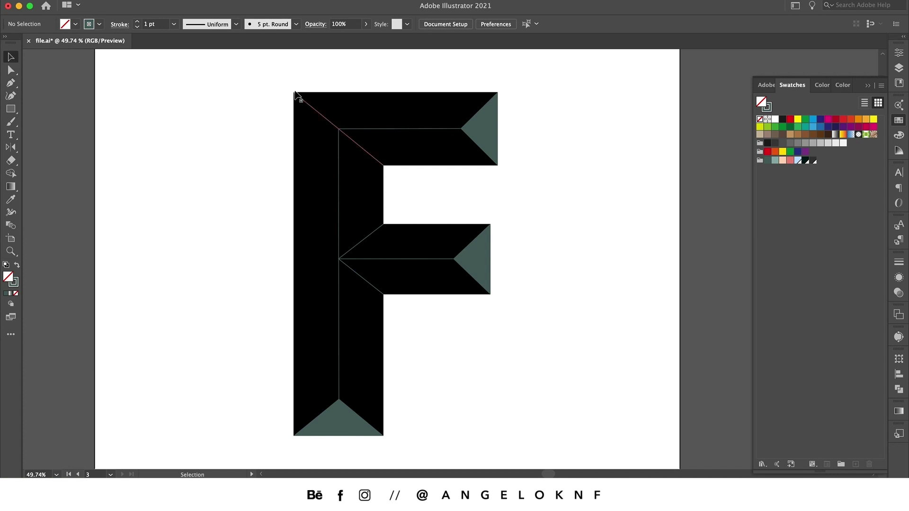
{"action": "left_click_drag", "start_coordinate": [266, 73], "coordinate": [527, 452]}
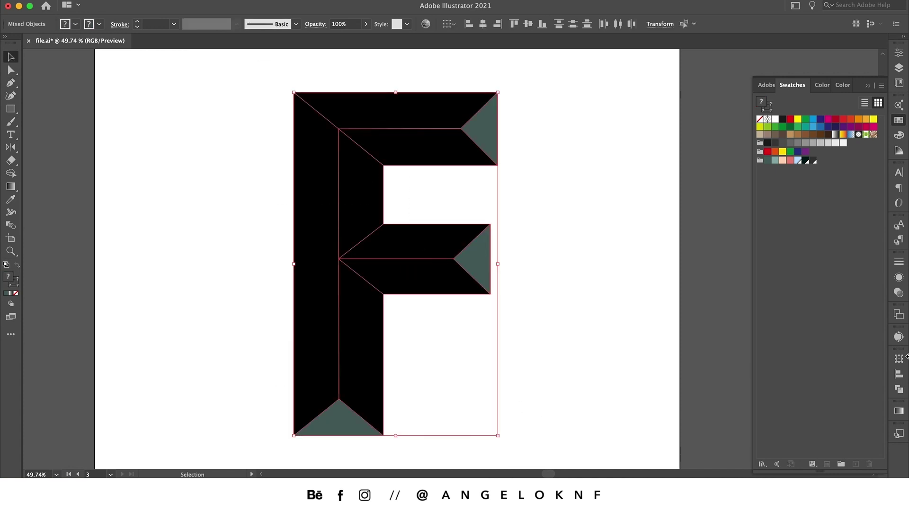
{"action": "left_click", "coordinate": [899, 390]}
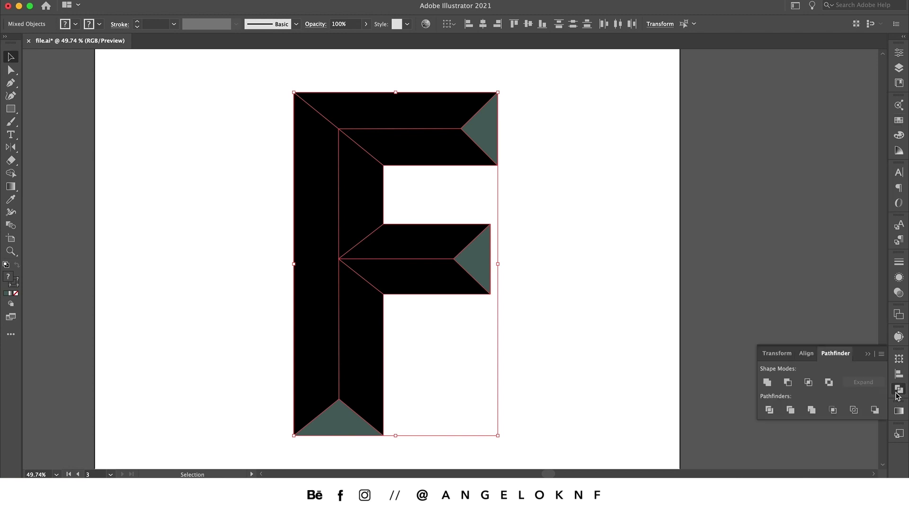
{"action": "left_click", "coordinate": [769, 410]}
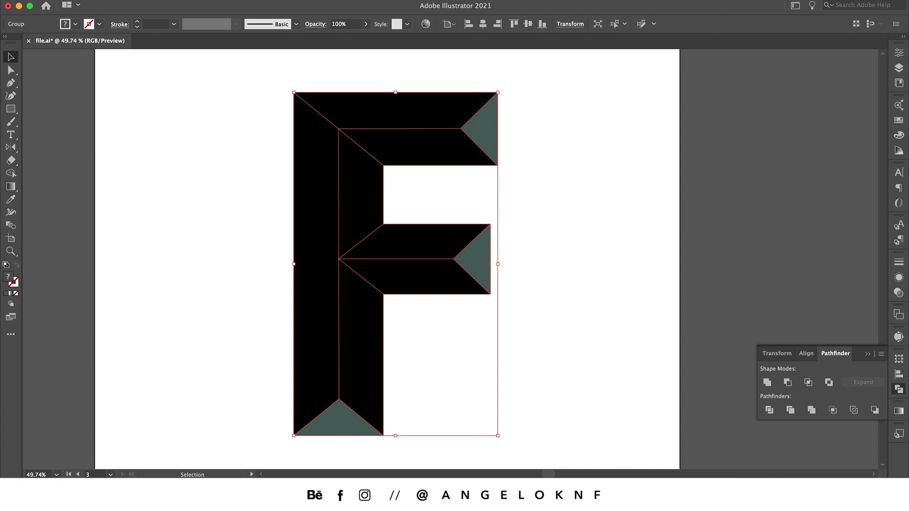
{"action": "left_click", "coordinate": [124, 0]}
Step: Ungroup the divided pieces and check the individual stem and arm facets
{"action": "left_click", "coordinate": [152, 59]}
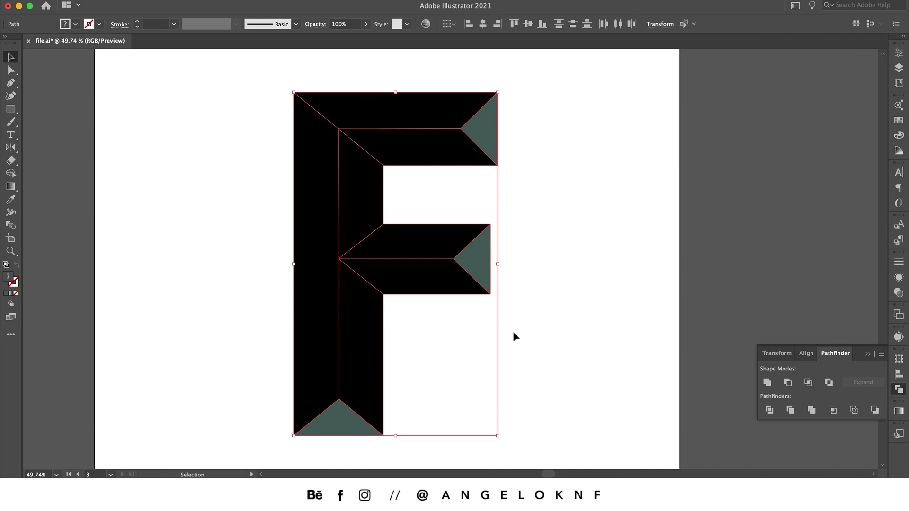
{"action": "left_click", "coordinate": [469, 338]}
{"action": "left_click", "coordinate": [381, 341]}
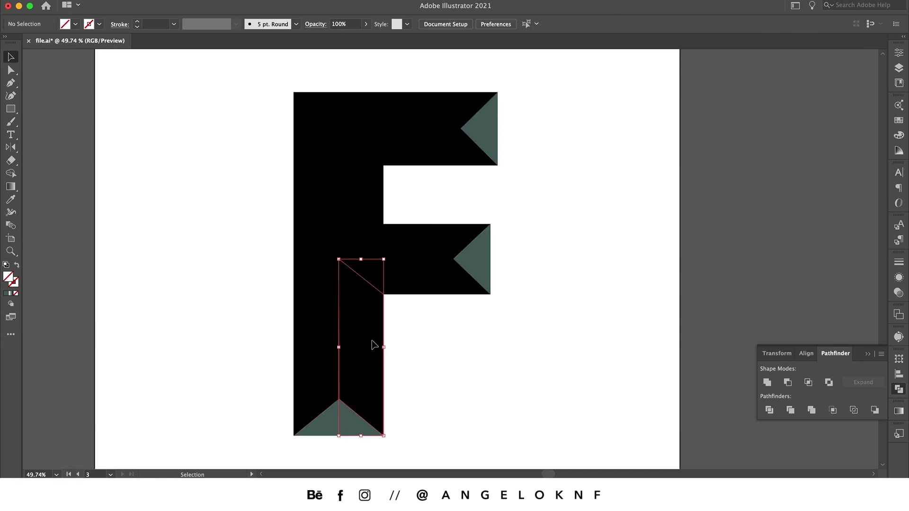
{"action": "left_click", "coordinate": [411, 279]}
{"action": "left_click", "coordinate": [424, 155]}
{"action": "left_click", "coordinate": [467, 191]}
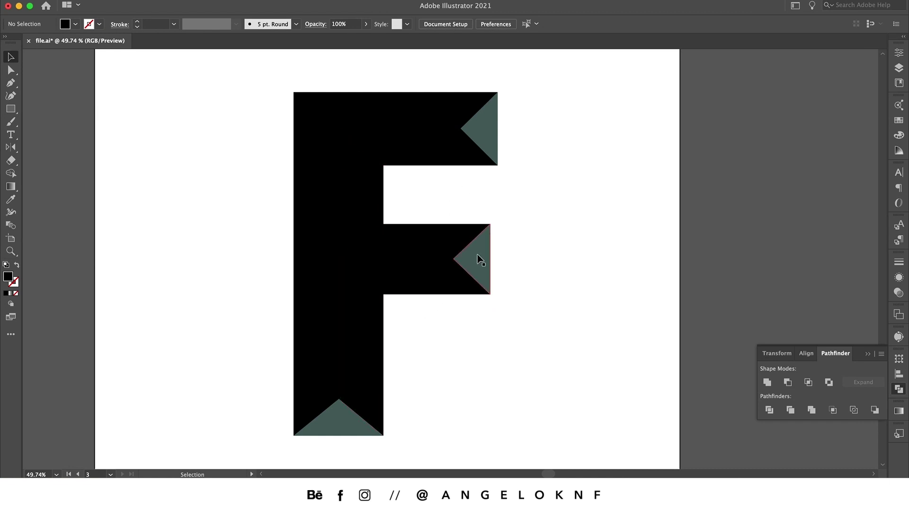
Step: Fill the upper and lower inner stem faces dark green
{"action": "left_click", "coordinate": [377, 327]}
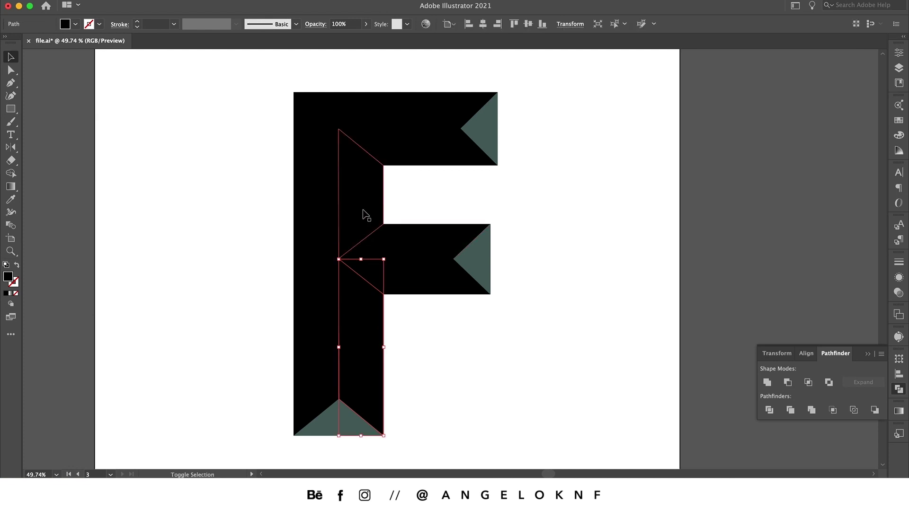
{"action": "left_click", "coordinate": [363, 214], "text": "shift"}
{"action": "left_click", "coordinate": [899, 121]}
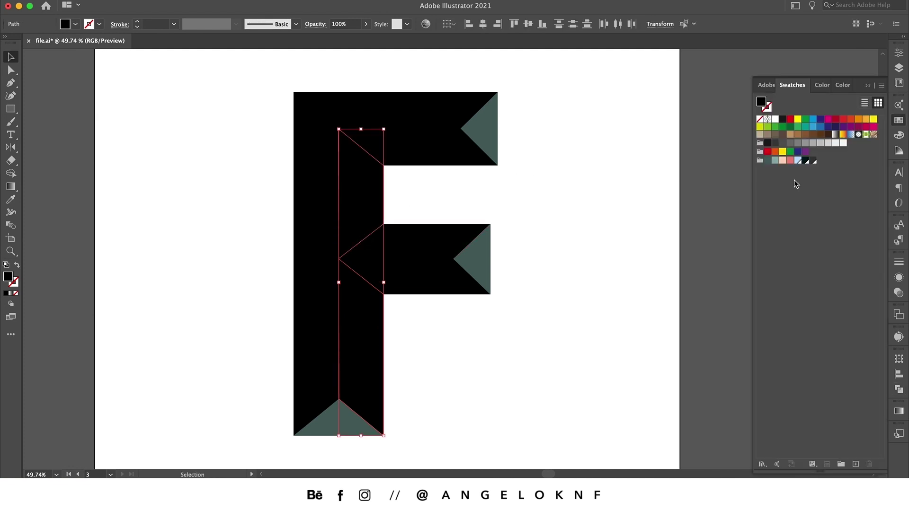
{"action": "left_click", "coordinate": [768, 161]}
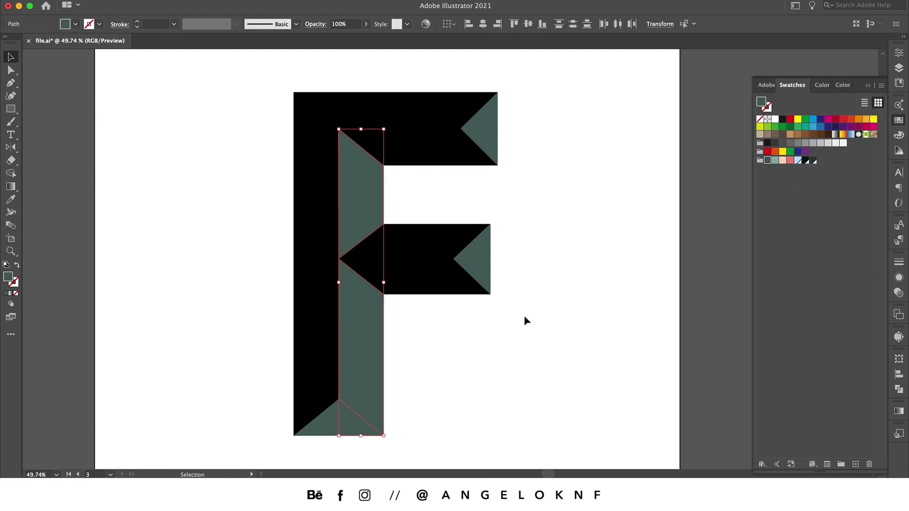
Step: Fill the bottom-left triangle and the two arm chevrons light green
{"action": "left_click", "coordinate": [331, 422]}
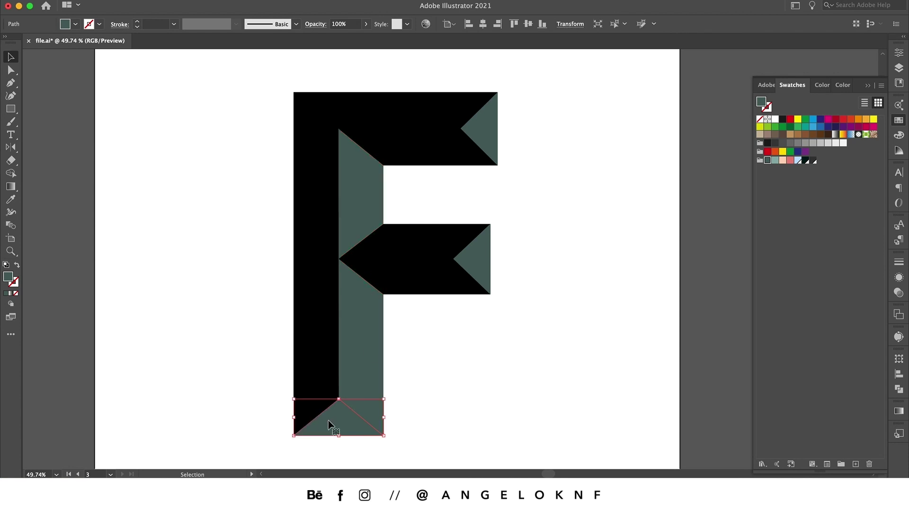
{"action": "left_click", "coordinate": [416, 283], "text": "shift"}
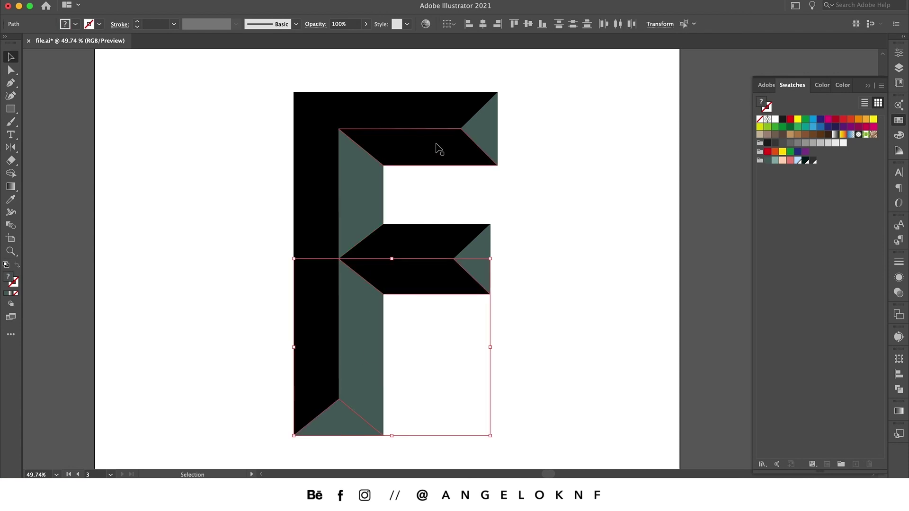
{"action": "left_click", "coordinate": [436, 148], "text": "shift"}
{"action": "left_click", "coordinate": [775, 163]}
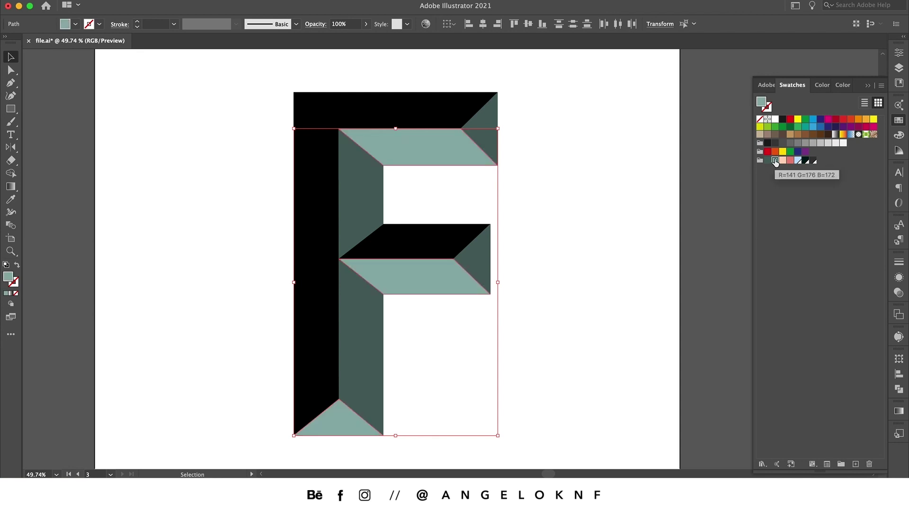
Step: Fill the top faces peach and the outer left stem face red
{"action": "left_click", "coordinate": [440, 242]}
{"action": "left_click", "coordinate": [426, 114], "text": "shift"}
{"action": "left_click", "coordinate": [784, 162]}
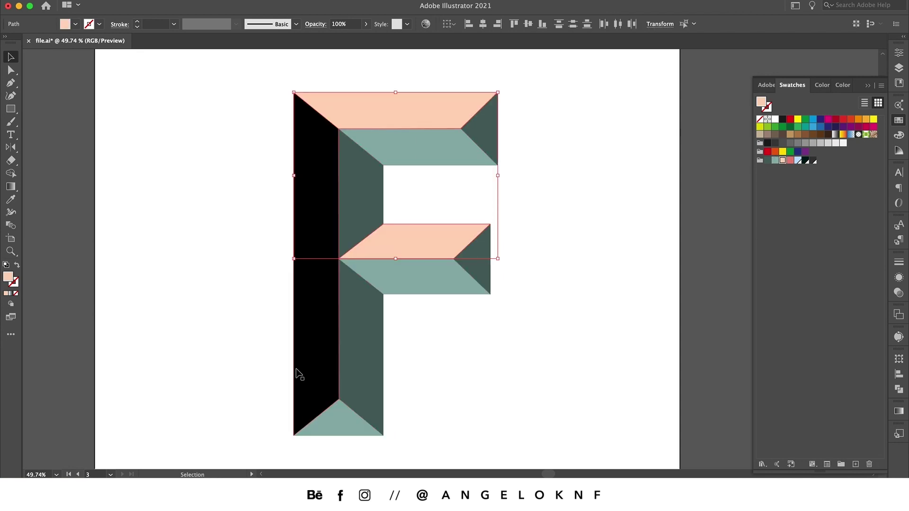
{"action": "left_click", "coordinate": [317, 351]}
{"action": "left_click", "coordinate": [791, 160]}
{"action": "left_click", "coordinate": [571, 270]}
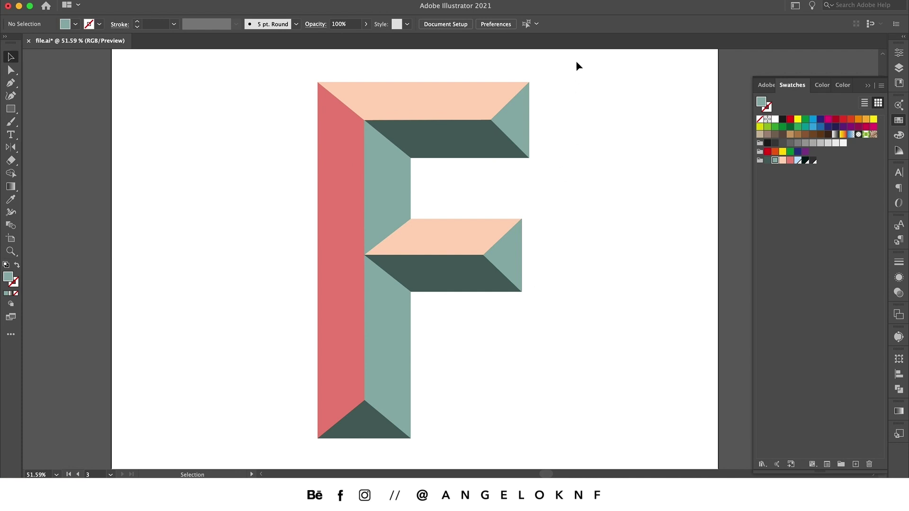
Step: Give all F facets a 5 pt pink stroke with round caps and round joins
{"action": "left_click_drag", "start_coordinate": [569, 67], "coordinate": [297, 447]}
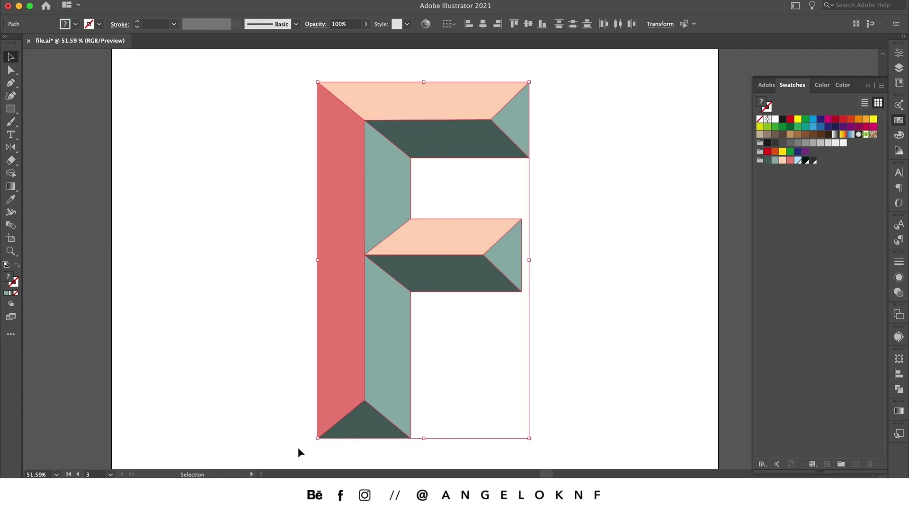
{"action": "left_click", "coordinate": [100, 24]}
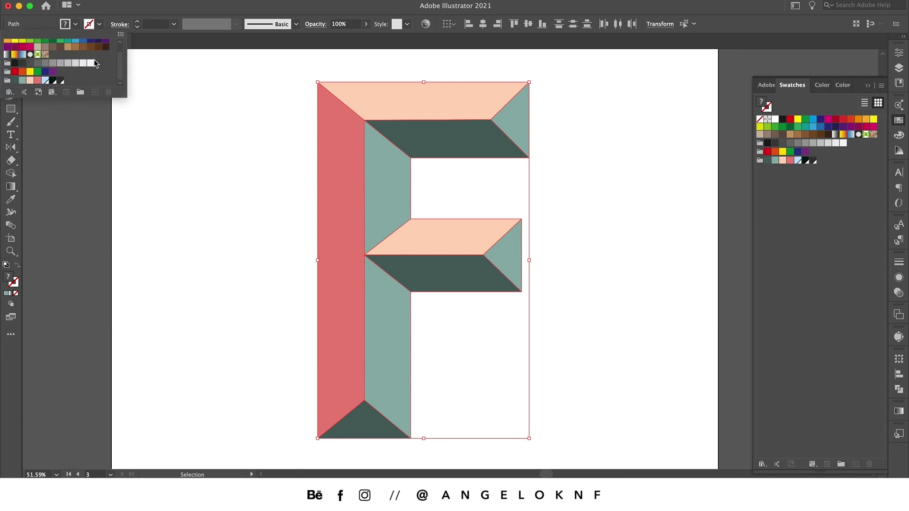
{"action": "left_click", "coordinate": [38, 80]}
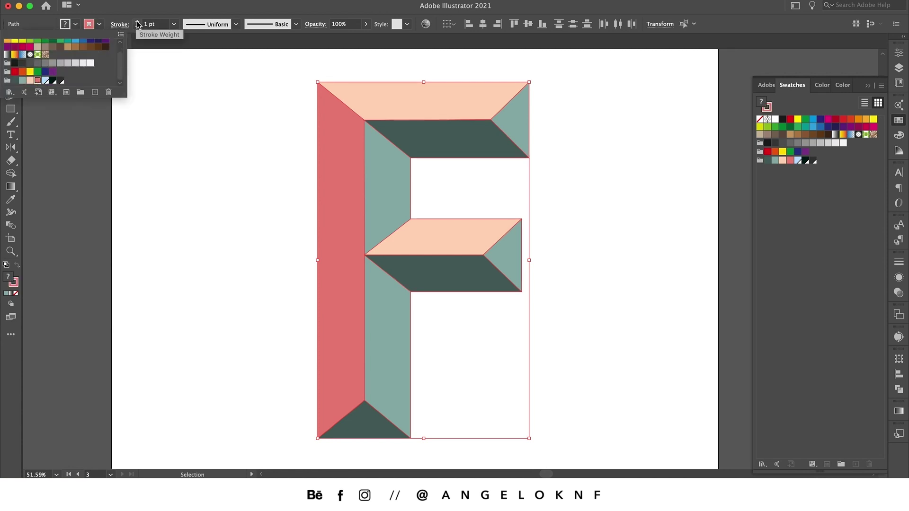
{"action": "left_click", "coordinate": [136, 22]}
{"action": "left_click", "coordinate": [137, 22]}
{"action": "left_click", "coordinate": [137, 21]}
{"action": "left_click", "coordinate": [137, 22]}
{"action": "left_click", "coordinate": [137, 22]}
{"action": "left_click", "coordinate": [121, 26]}
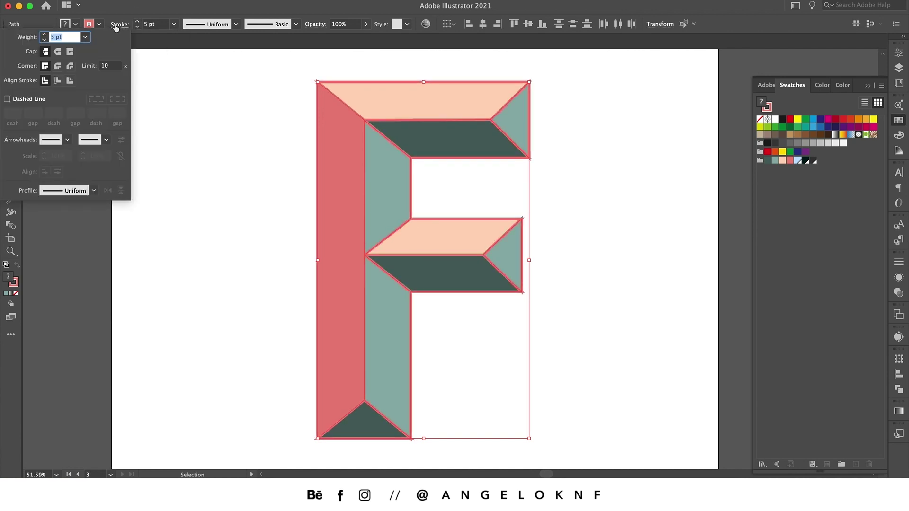
{"action": "left_click", "coordinate": [58, 52]}
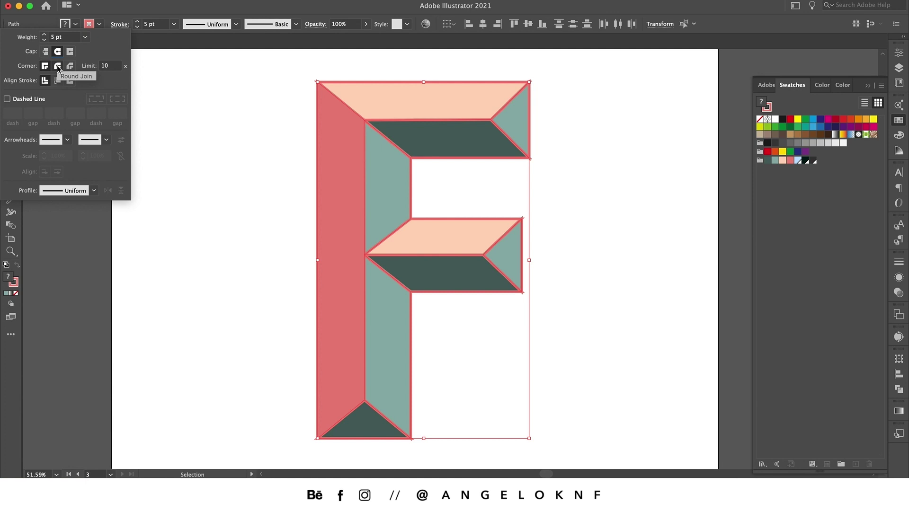
{"action": "left_click", "coordinate": [58, 66]}
{"action": "left_click", "coordinate": [248, 218]}
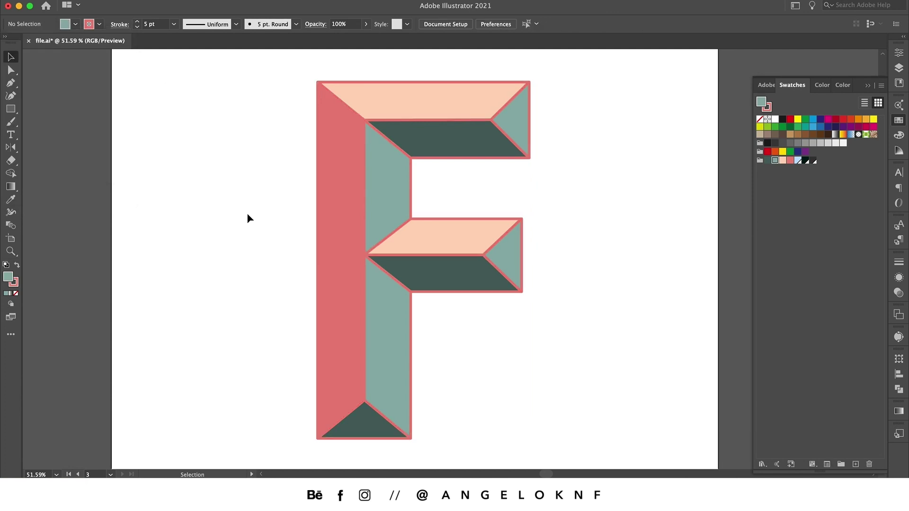
Step: Move the black F copy onto the artboard, offset behind the coloured F
{"action": "scroll", "coordinate": [243, 217], "scroll_direction": "down", "scroll_amount": 1}
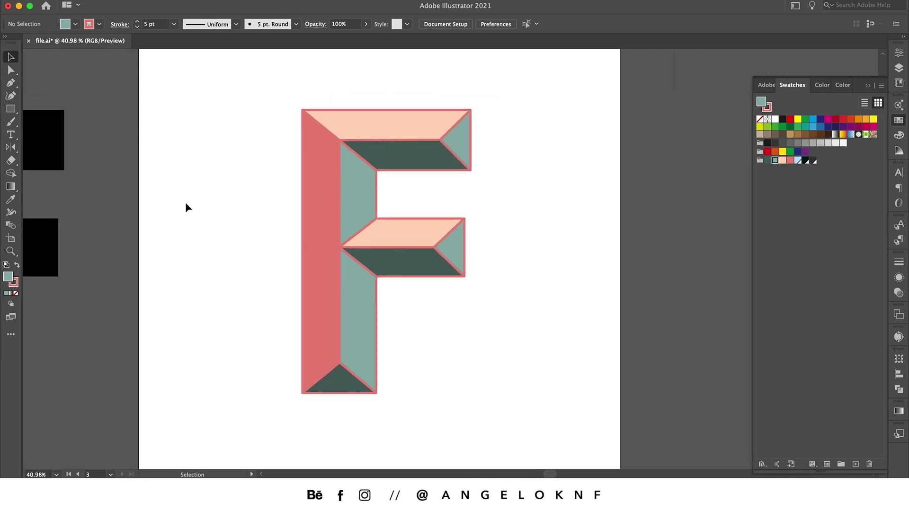
{"action": "left_click_drag", "start_coordinate": [46, 163], "coordinate": [348, 162]}
{"action": "left_click_drag", "start_coordinate": [218, 196], "coordinate": [317, 200]}
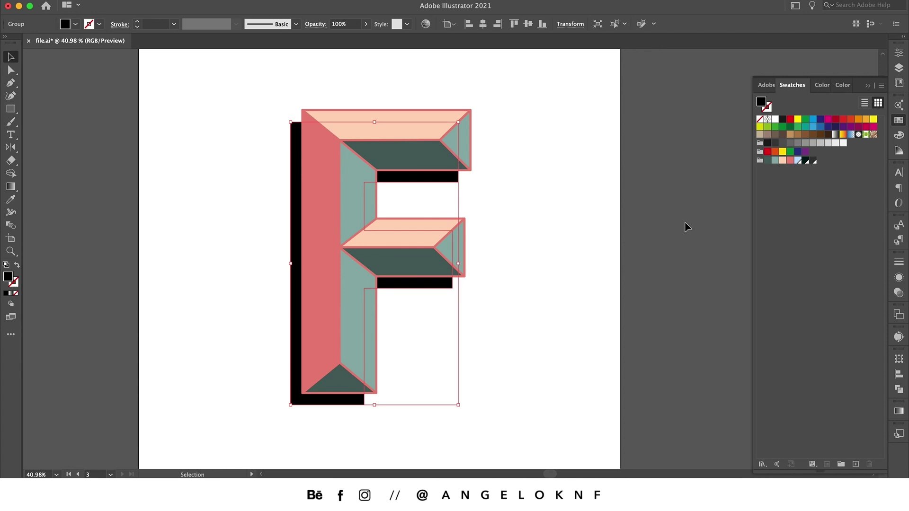
Step: Fill the shadow F dark teal and give it a 3 pt dark stroke
{"action": "left_click", "coordinate": [806, 161]}
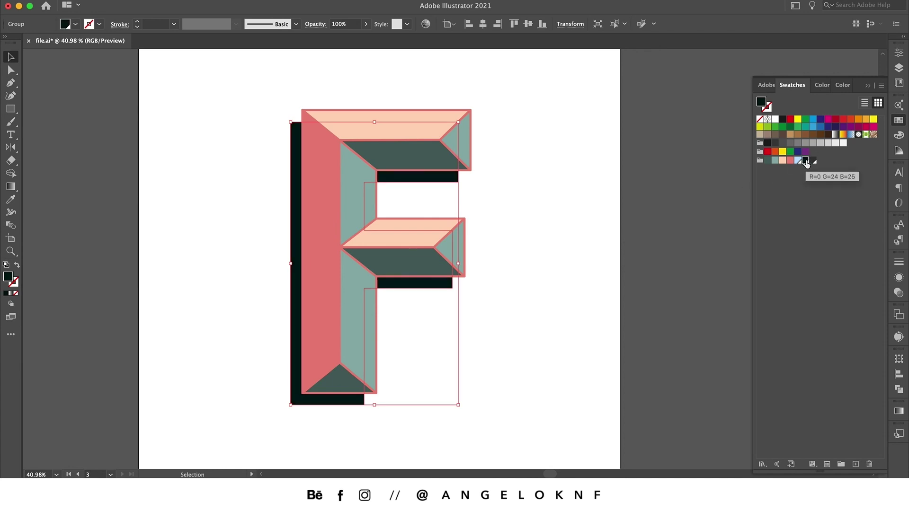
{"action": "left_click", "coordinate": [99, 24]}
{"action": "scroll", "coordinate": [51, 84], "scroll_direction": "down", "scroll_amount": 1}
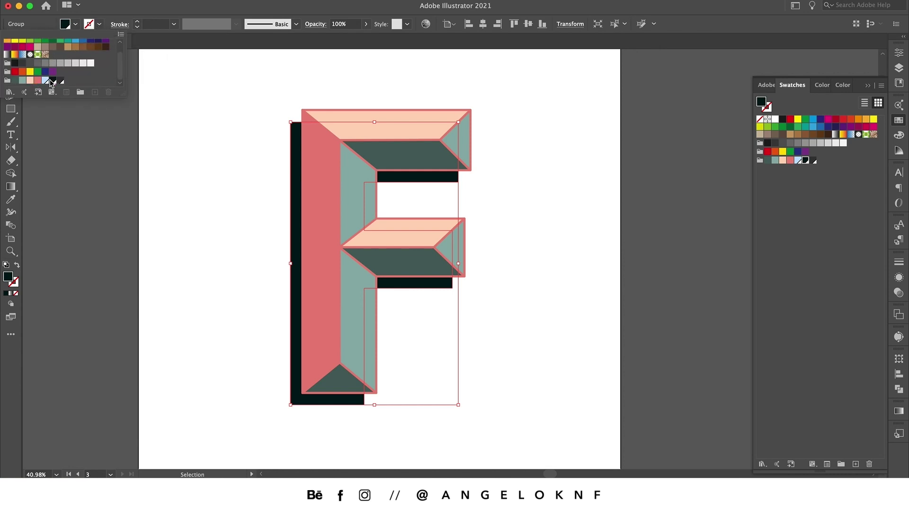
{"action": "left_click", "coordinate": [61, 81]}
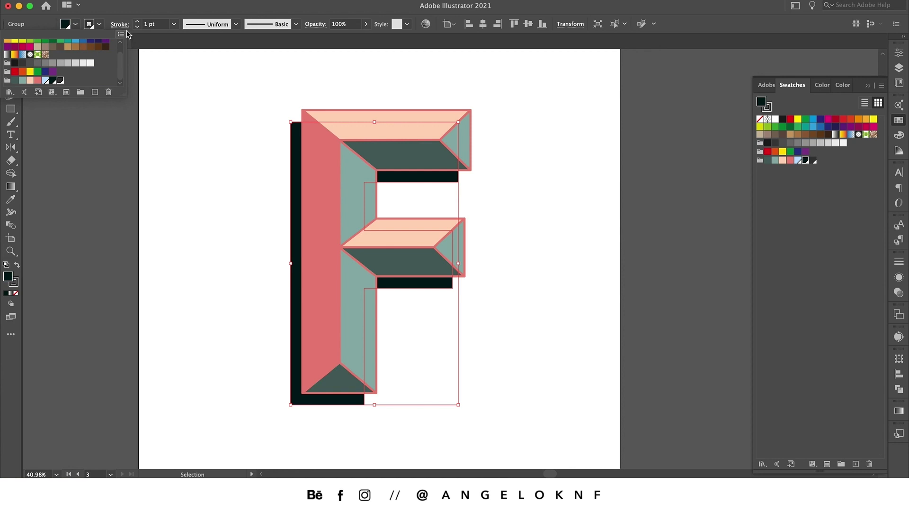
{"action": "left_click", "coordinate": [138, 22]}
{"action": "left_click", "coordinate": [138, 21]}
{"action": "left_click", "coordinate": [331, 101]}
{"action": "scroll", "coordinate": [331, 101], "scroll_direction": "up", "scroll_amount": 1}
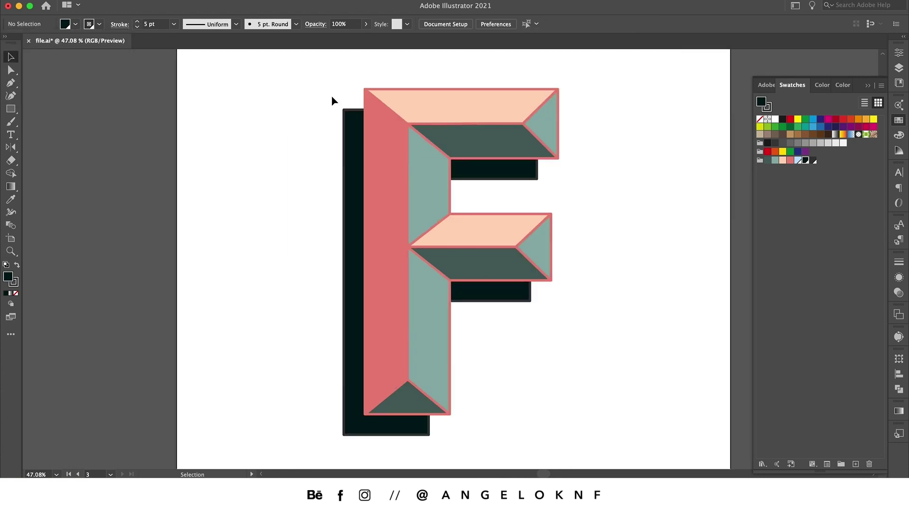
Step: Add an anchor on the shadow's top edge and drag it to the F's top-left corner
{"action": "left_click", "coordinate": [345, 133]}
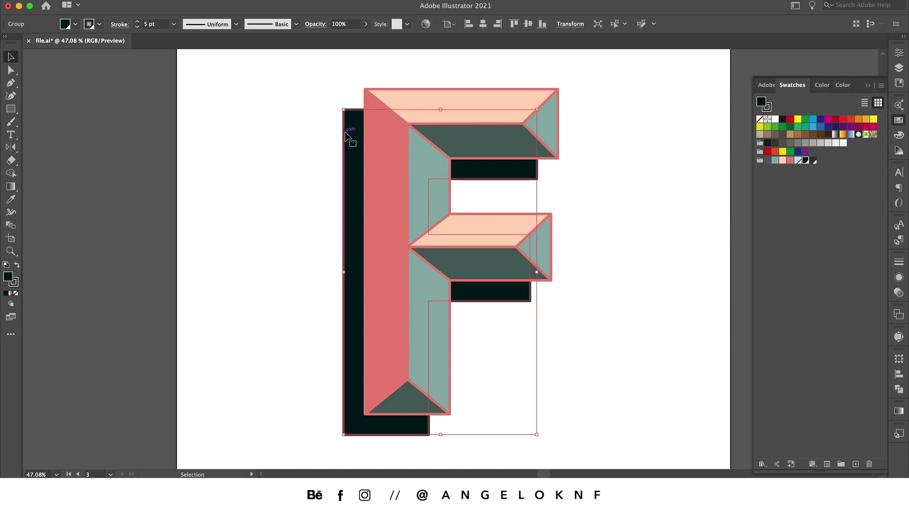
{"action": "key", "text": "p"}
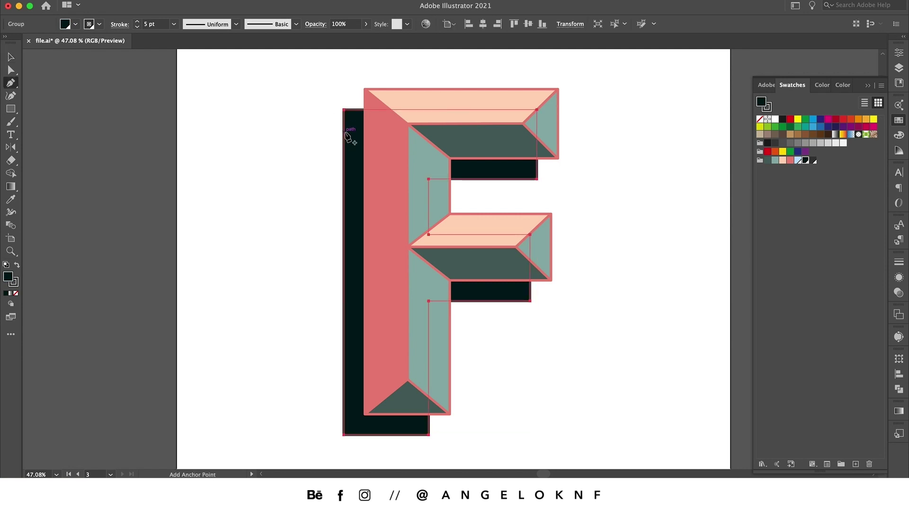
{"action": "left_click", "coordinate": [359, 111]}
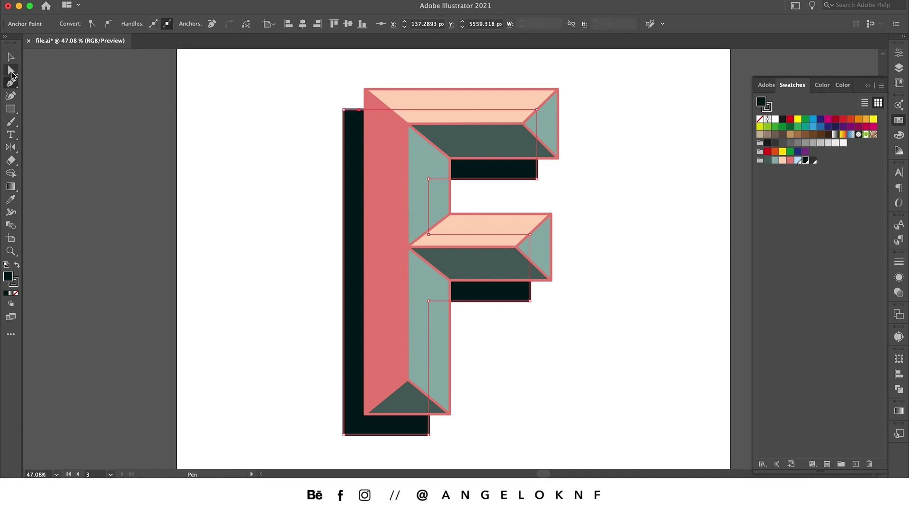
{"action": "left_click", "coordinate": [12, 70]}
{"action": "left_click", "coordinate": [358, 110]}
{"action": "left_click_drag", "start_coordinate": [359, 110], "coordinate": [365, 92]}
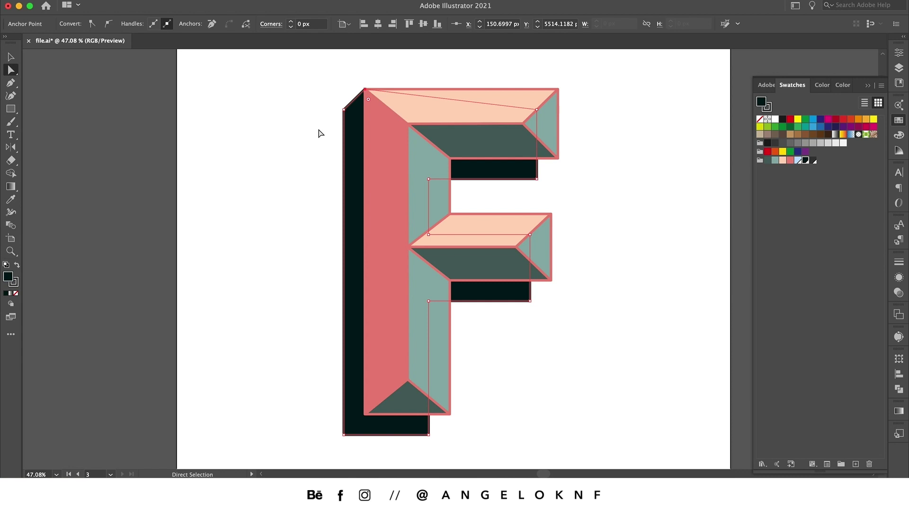
Step: Pull the shadow's upper arm, lower arm and bottom corners onto the matching F corners
{"action": "key", "text": "p"}
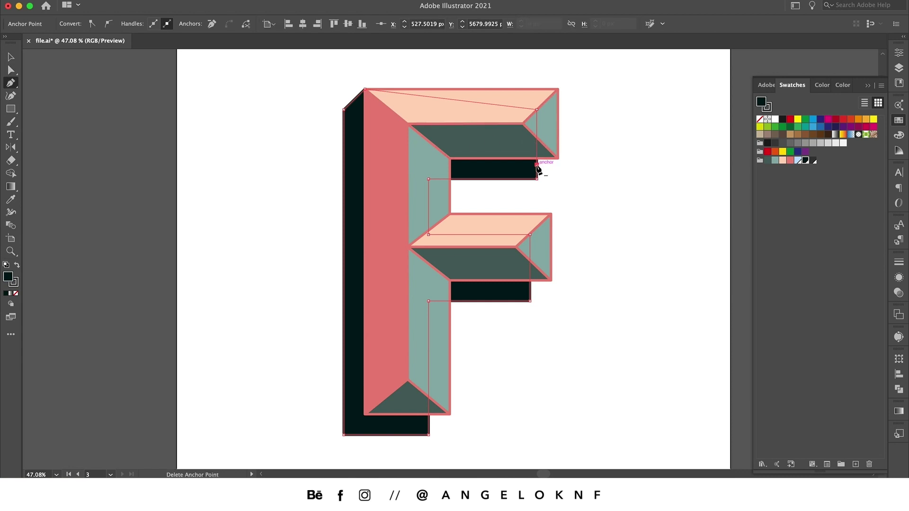
{"action": "key", "text": "a"}
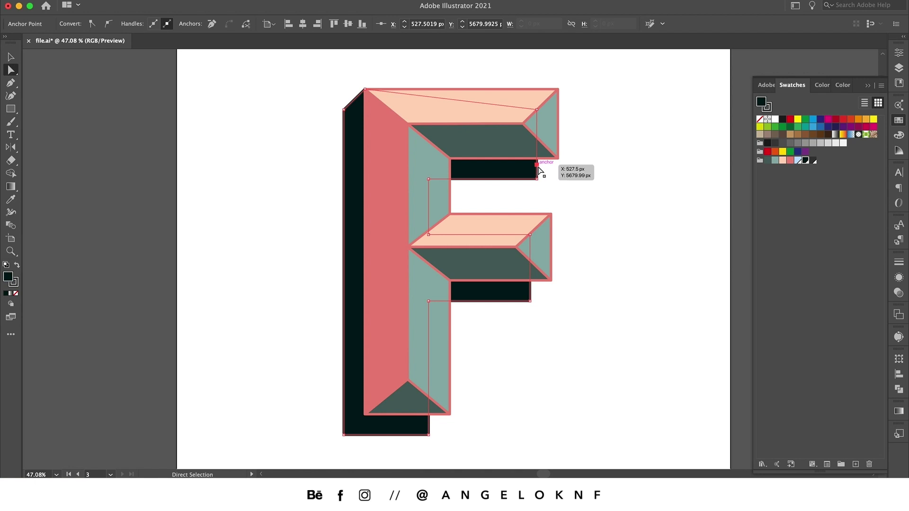
{"action": "left_click_drag", "start_coordinate": [538, 167], "coordinate": [558, 159]}
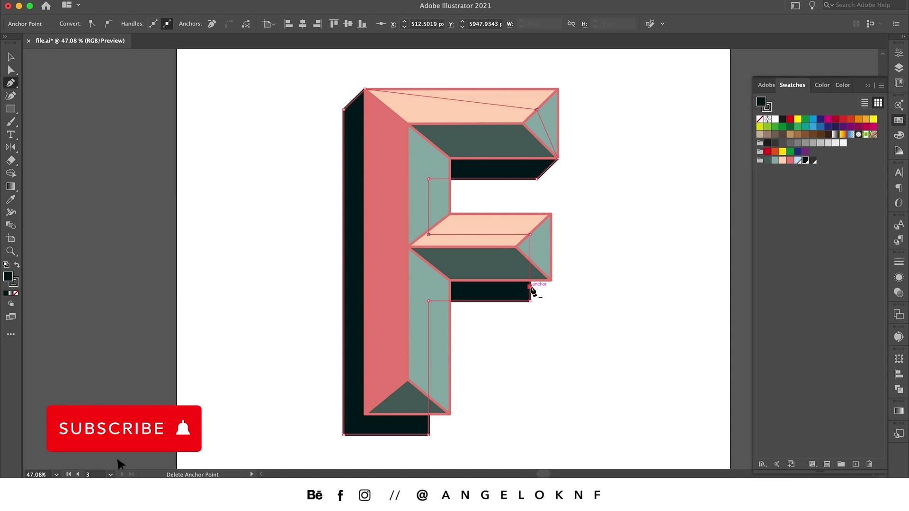
{"action": "left_click_drag", "start_coordinate": [532, 288], "coordinate": [551, 281]}
{"action": "key", "text": "p"}
{"action": "key", "text": "a"}
{"action": "left_click_drag", "start_coordinate": [429, 423], "coordinate": [450, 414]}
{"action": "left_click", "coordinate": [488, 408]}
{"action": "scroll", "coordinate": [459, 425], "scroll_direction": "up", "scroll_amount": 5}
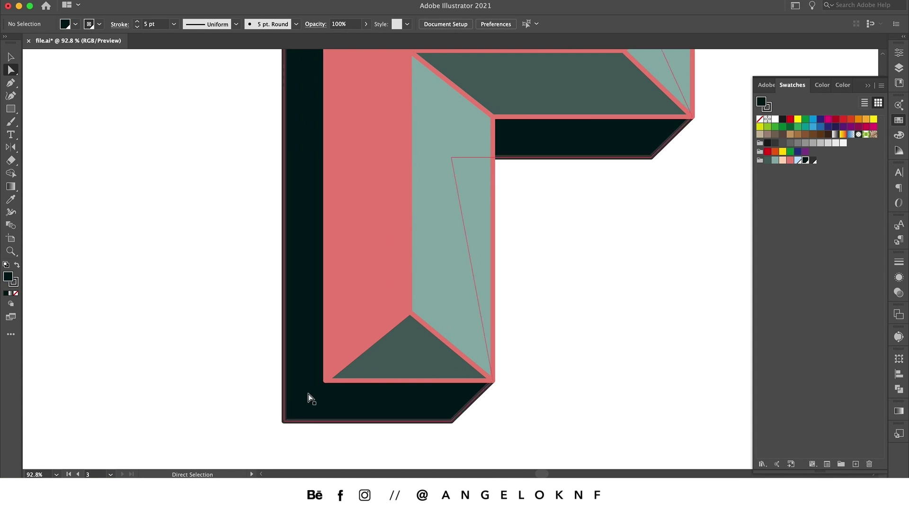
Step: Draw a two-point diagonal line from the shadow's bottom-left corner to the pink face's corner
{"action": "key", "text": "p"}
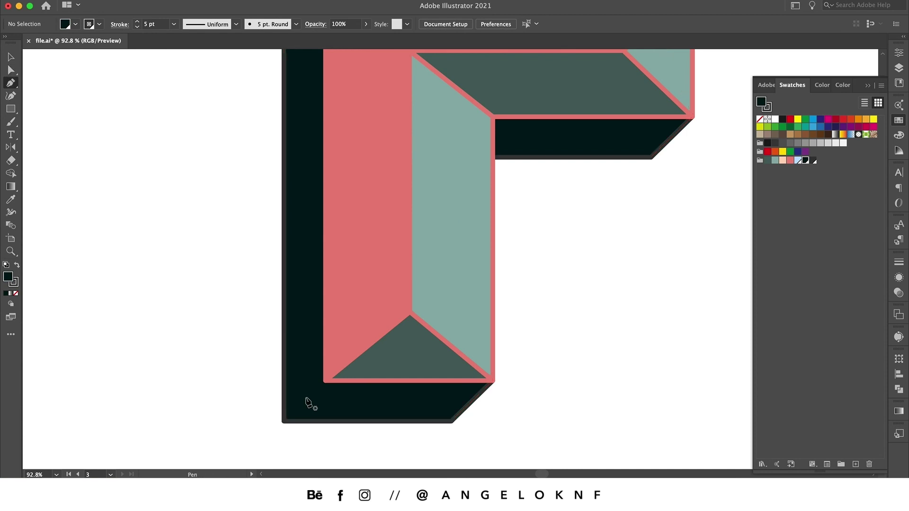
{"action": "left_click", "coordinate": [284, 421]}
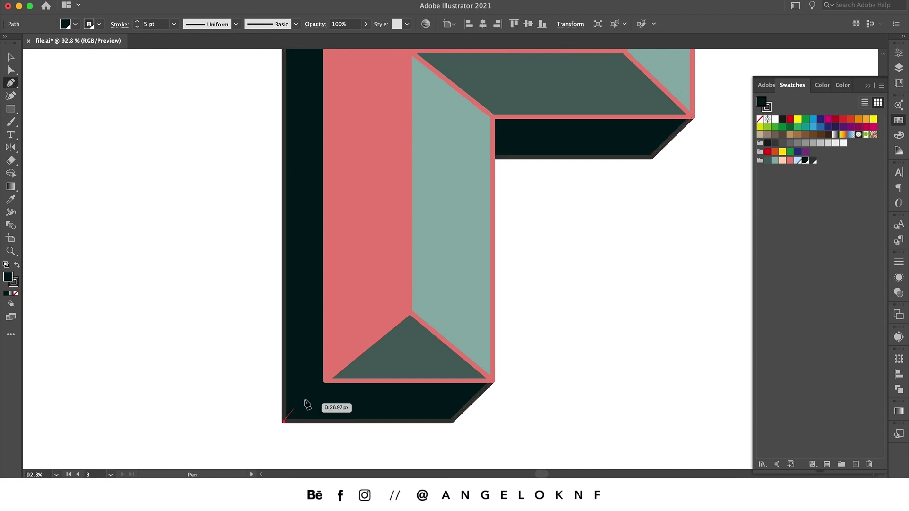
{"action": "left_click", "coordinate": [326, 380]}
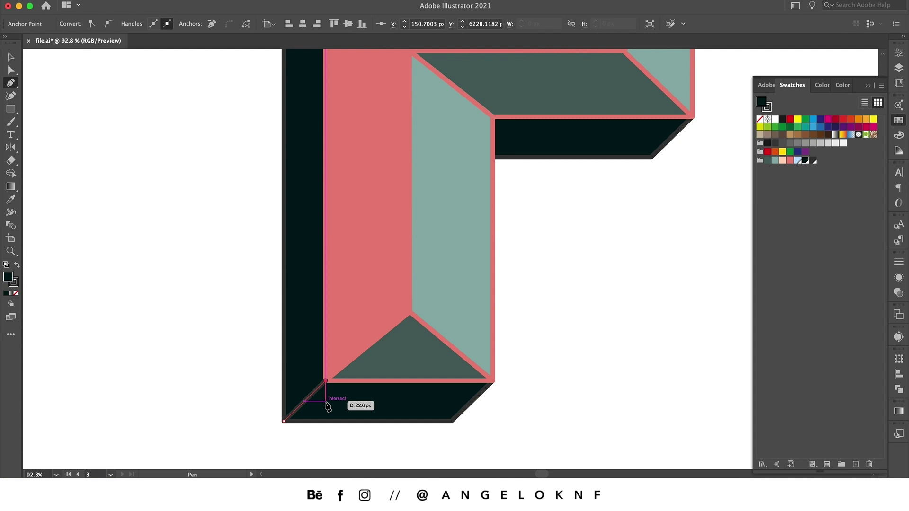
{"action": "left_click", "coordinate": [326, 445], "text": "super"}
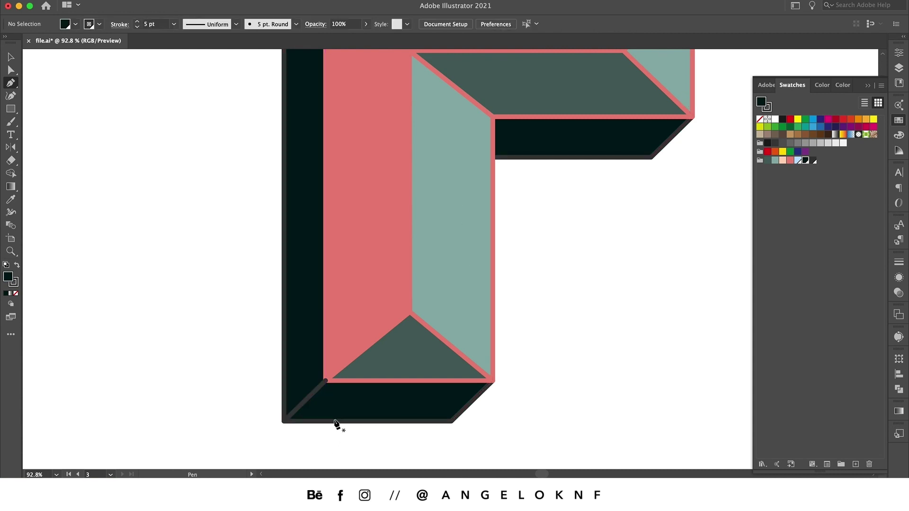
{"action": "key", "text": "v"}
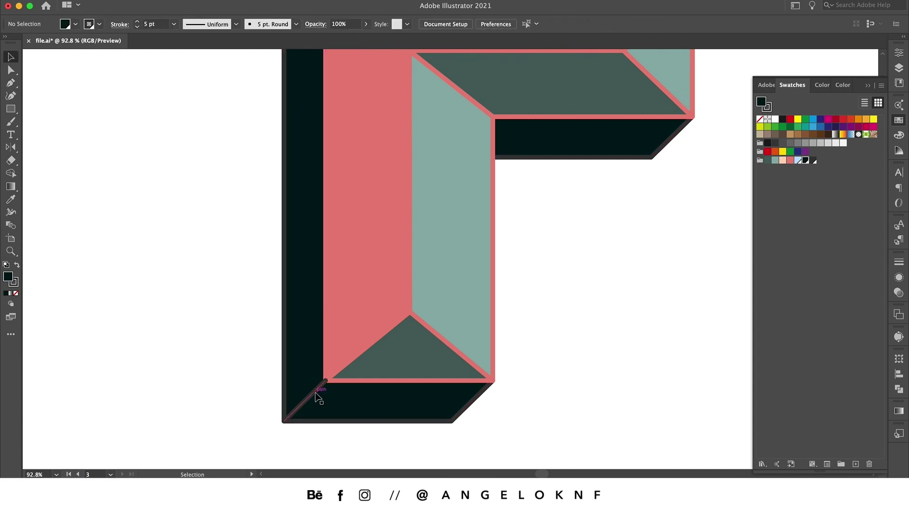
{"action": "left_click", "coordinate": [316, 394]}
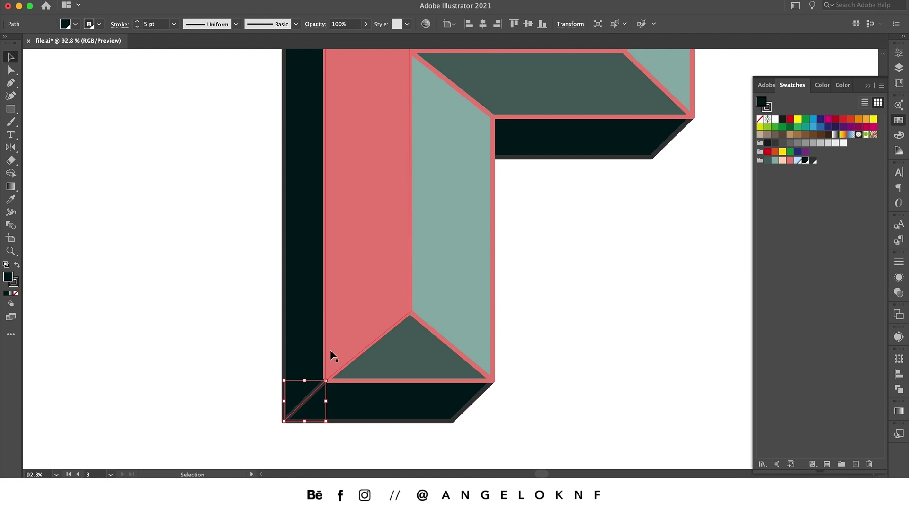
Step: Move the diagonal line behind the letter faces in Layer 2 and zoom back out
{"action": "left_click", "coordinate": [899, 68]}
{"action": "left_click", "coordinate": [788, 76]}
{"action": "left_click", "coordinate": [828, 88]}
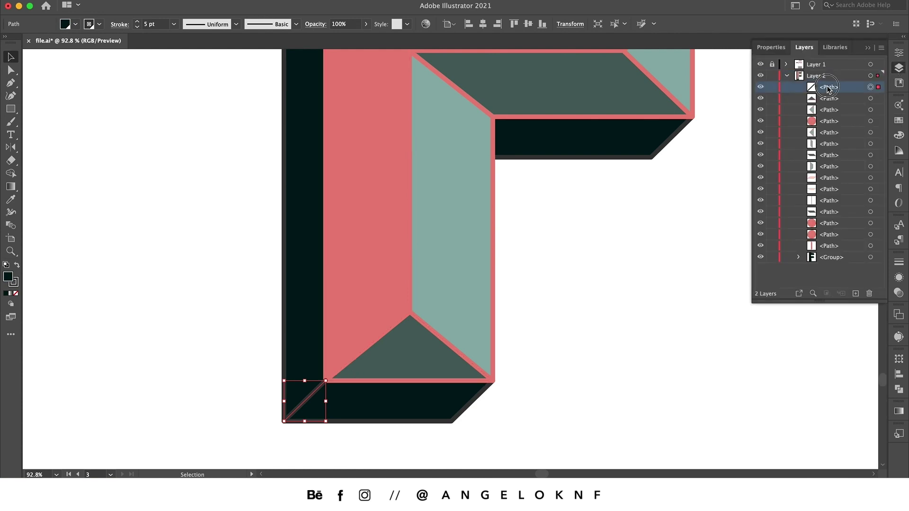
{"action": "left_click_drag", "start_coordinate": [828, 88], "coordinate": [838, 245]}
{"action": "key", "text": "super+shift+a"}
{"action": "scroll", "coordinate": [481, 341], "scroll_direction": "down", "scroll_amount": 5}
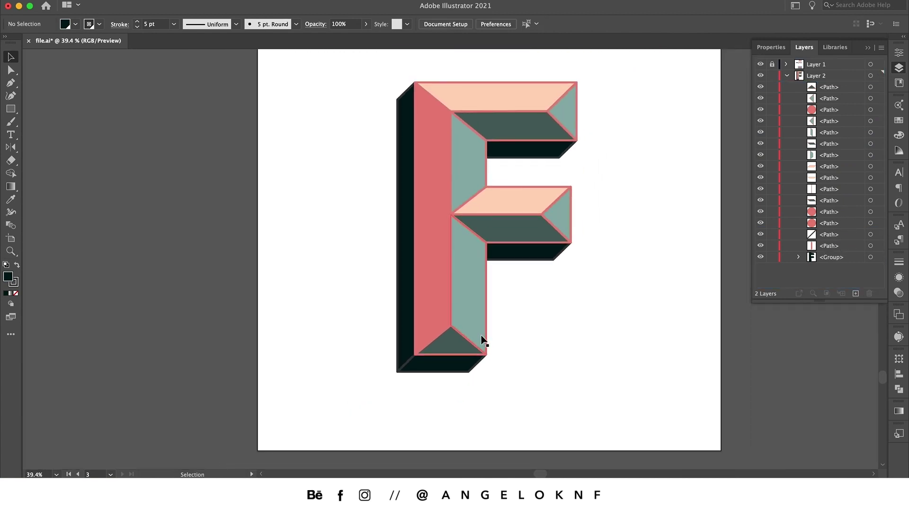
{"action": "scroll", "coordinate": [481, 341], "scroll_direction": "down", "scroll_amount": 3}
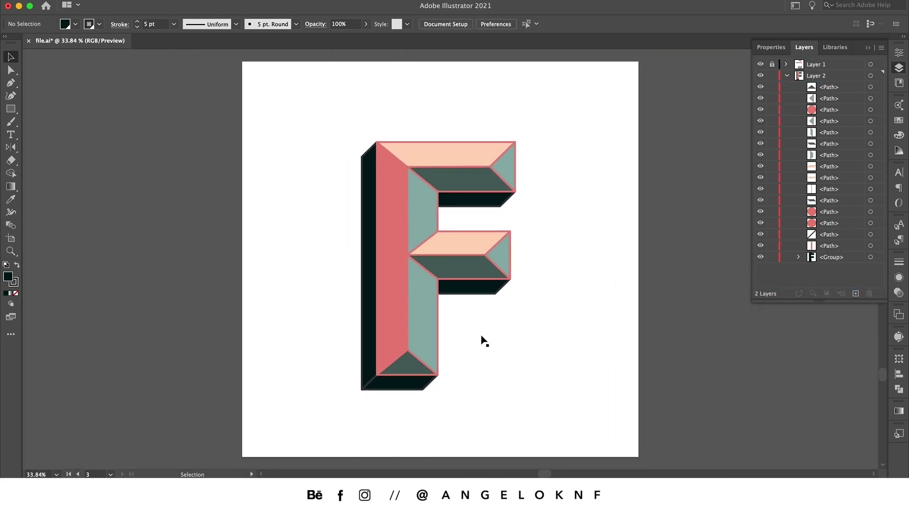
{"action": "scroll", "coordinate": [481, 341], "scroll_direction": "down", "scroll_amount": 1}
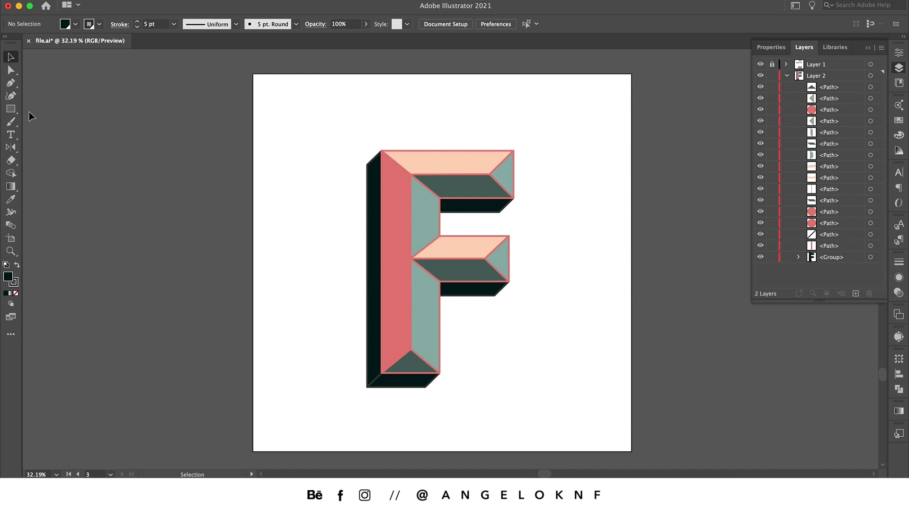
Step: Draw a rectangle covering the artboard with a light blue fill and no stroke
{"action": "left_click", "coordinate": [10, 109]}
{"action": "left_click_drag", "start_coordinate": [252, 73], "coordinate": [632, 452]}
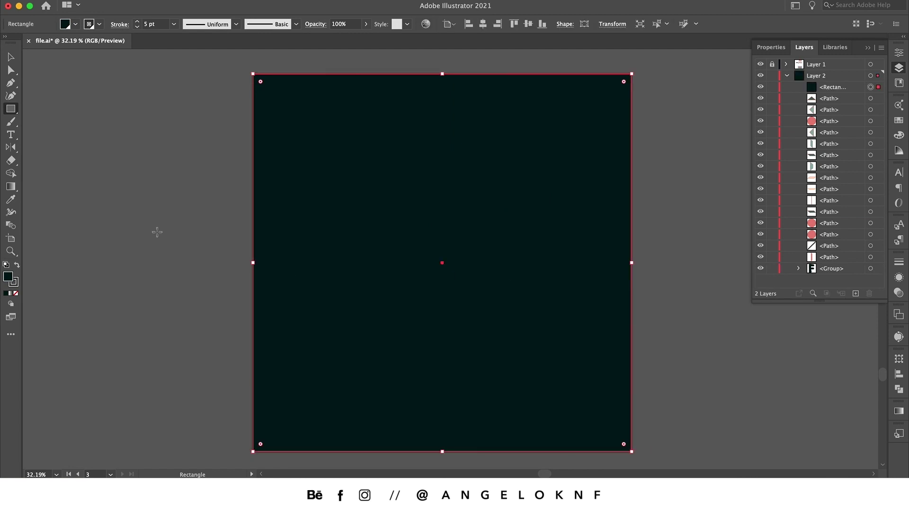
{"action": "left_click", "coordinate": [899, 120]}
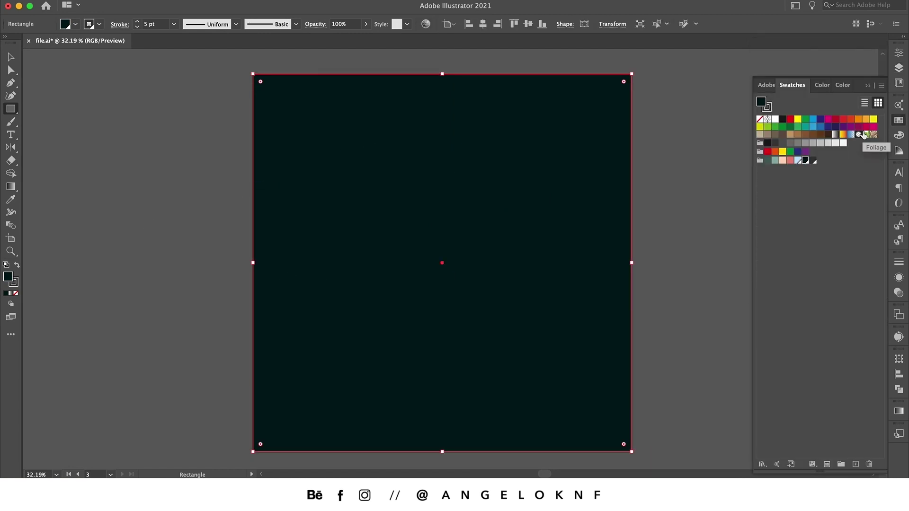
{"action": "left_click", "coordinate": [798, 160]}
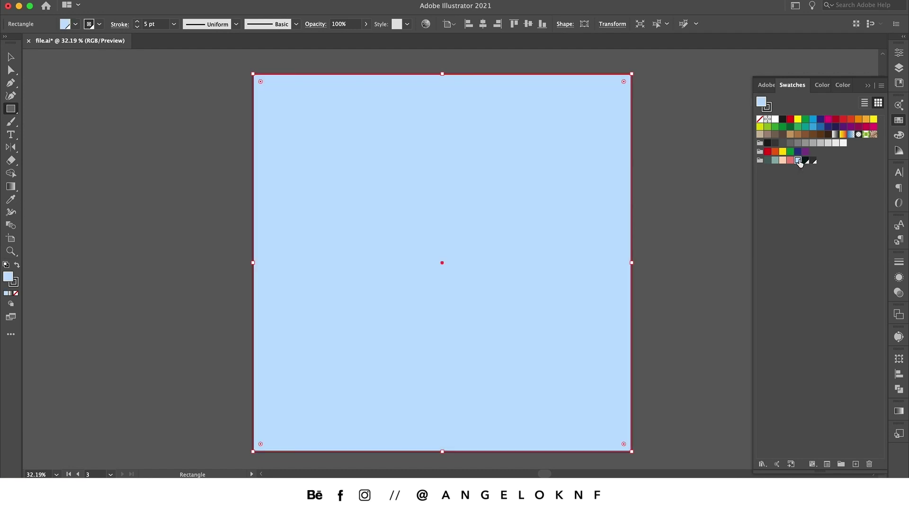
{"action": "left_click", "coordinate": [17, 288]}
{"action": "left_click", "coordinate": [16, 293]}
Step: Move the blue rectangle beneath the F group in the Layers panel and deselect
{"action": "left_click", "coordinate": [899, 68]}
{"action": "left_click", "coordinate": [835, 89]}
{"action": "left_click_drag", "start_coordinate": [835, 90], "coordinate": [829, 274]}
{"action": "key", "text": "v"}
{"action": "key", "text": "super+shift+a"}
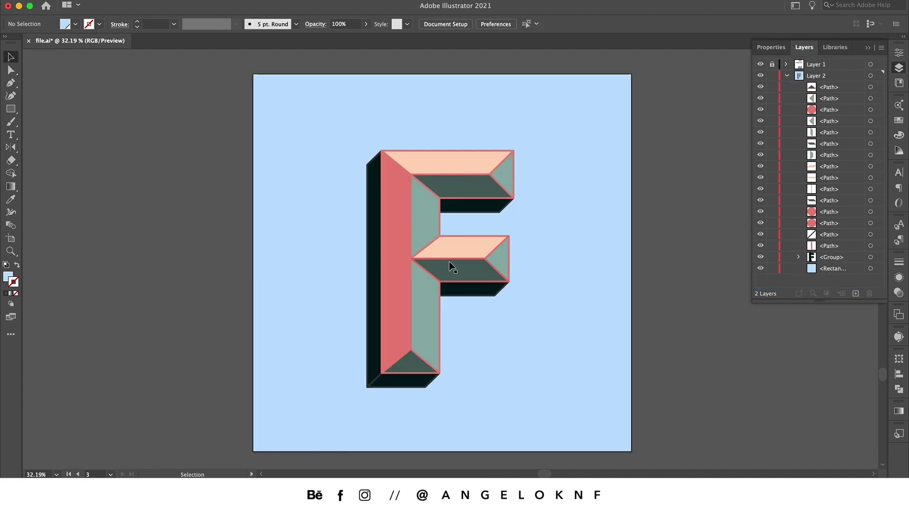
{"action": "scroll", "coordinate": [452, 268], "scroll_direction": "up", "scroll_amount": 3}
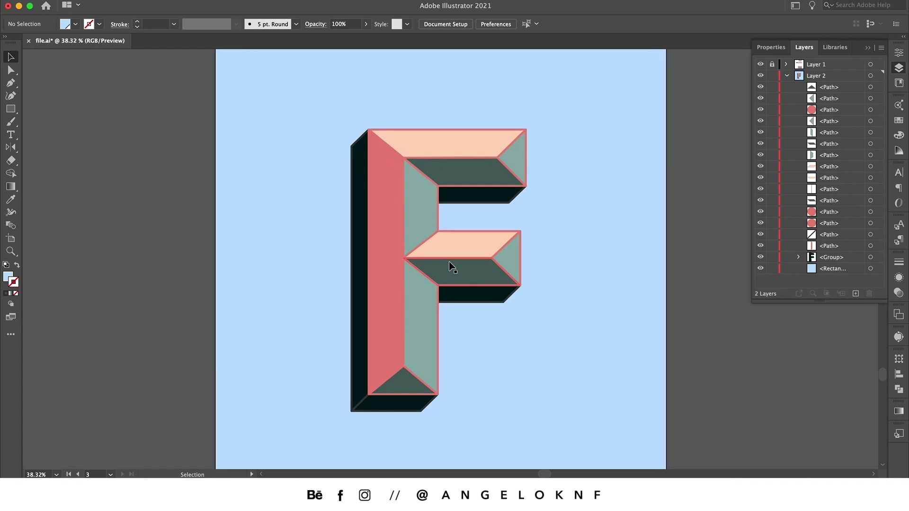